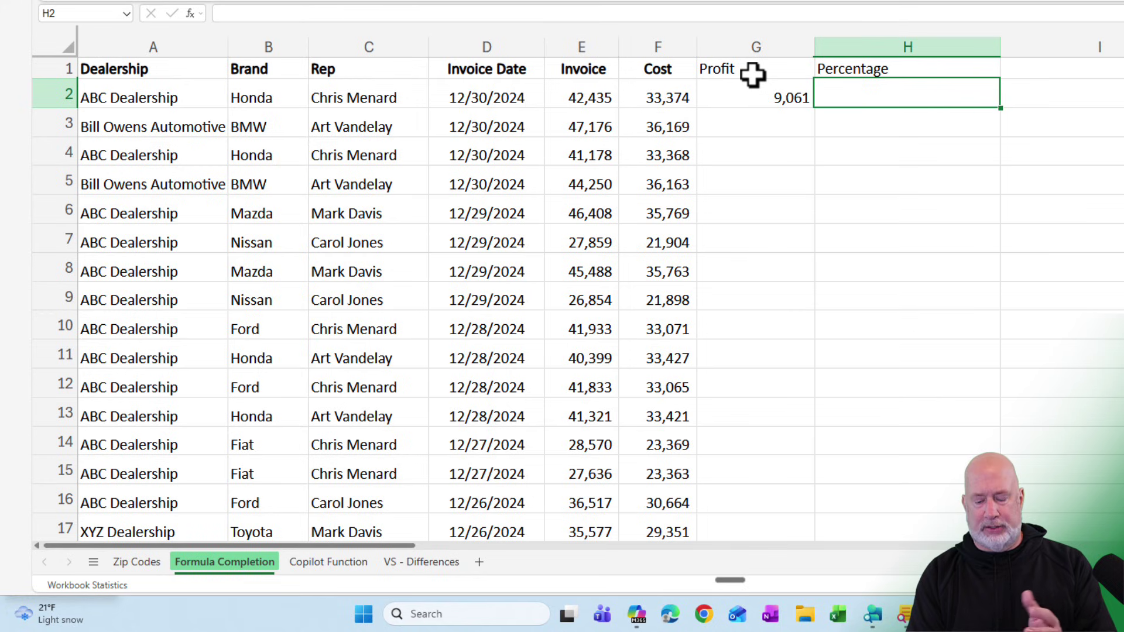
- Calculate the profit percentage in H2 with the formula =G2/E2 and format the cell as a percentage
{"action": "type", "text": "="}
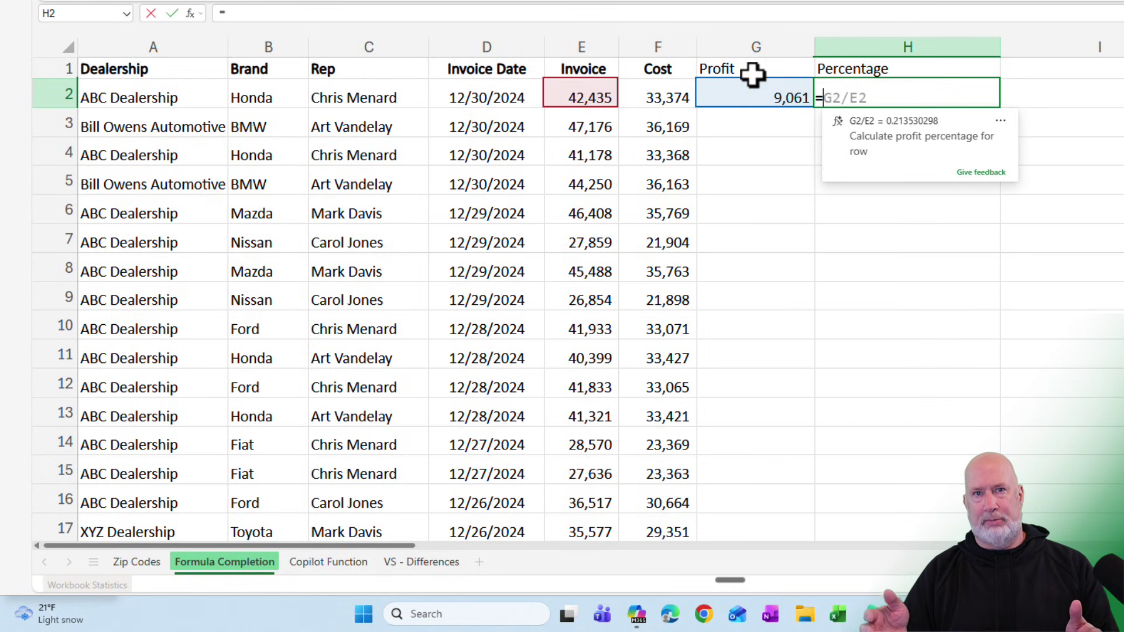
{"action": "key", "text": "Tab"}
{"action": "key", "text": "Return"}
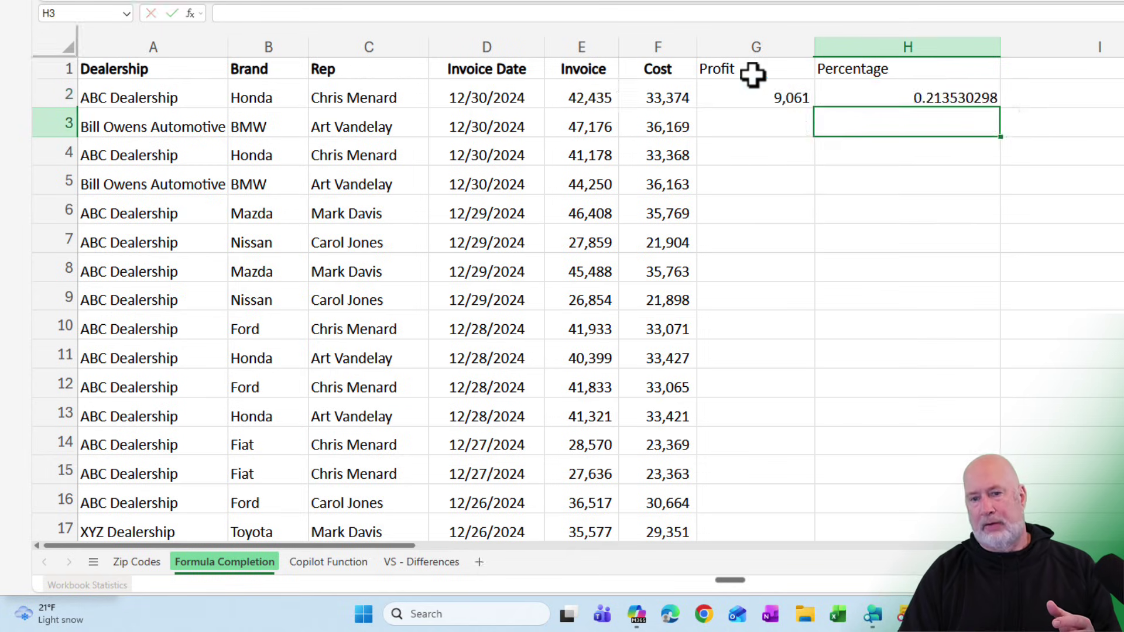
{"action": "key", "text": "Up"}
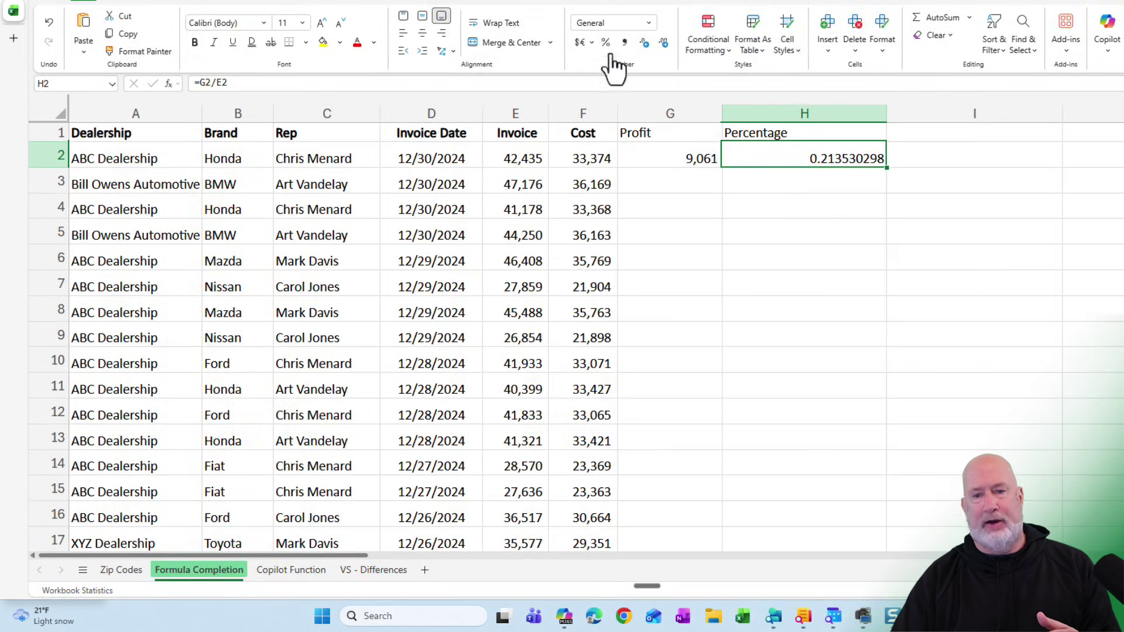
{"action": "left_click", "coordinate": [605, 42]}
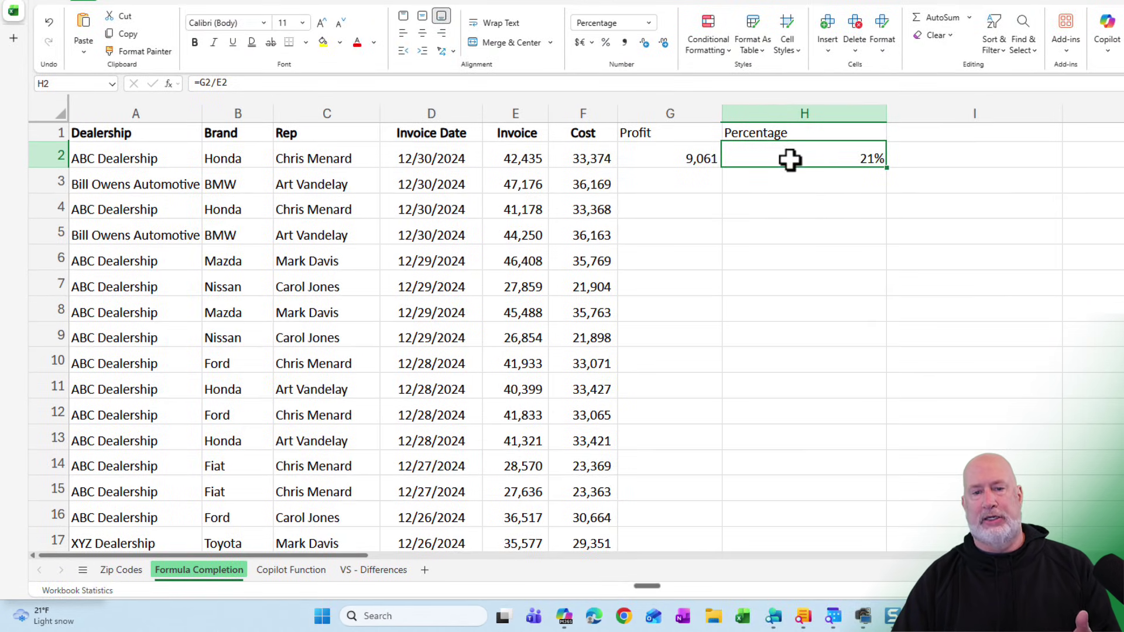
{"action": "left_click", "coordinate": [697, 153]}
{"action": "left_click", "coordinate": [794, 160]}
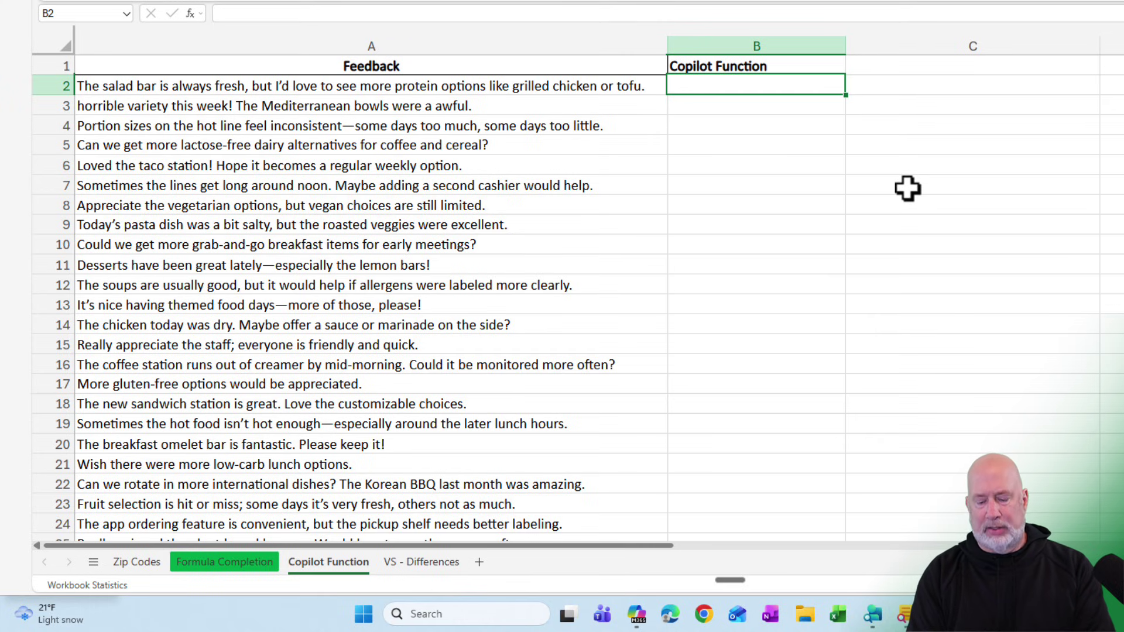
- On the Copilot Function sheet, enter =COPILOT("give me positive or negative for the feedback",A2:A41) in B2
{"action": "type", "text": "=cop"}
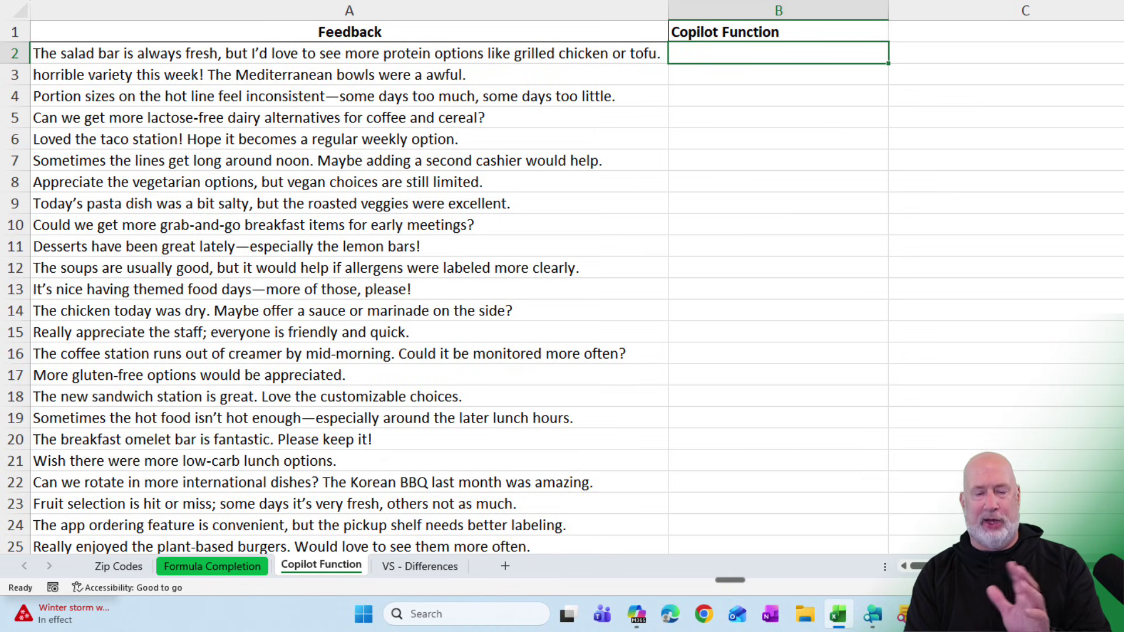
{"action": "type", "text": "=cop"}
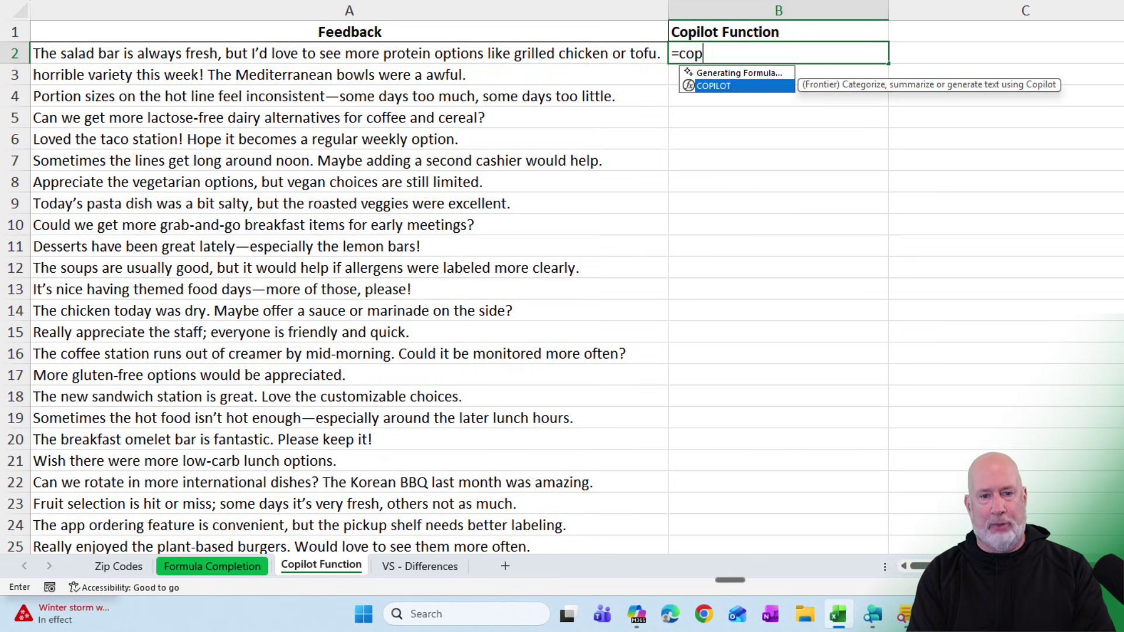
{"action": "key", "text": "Tab"}
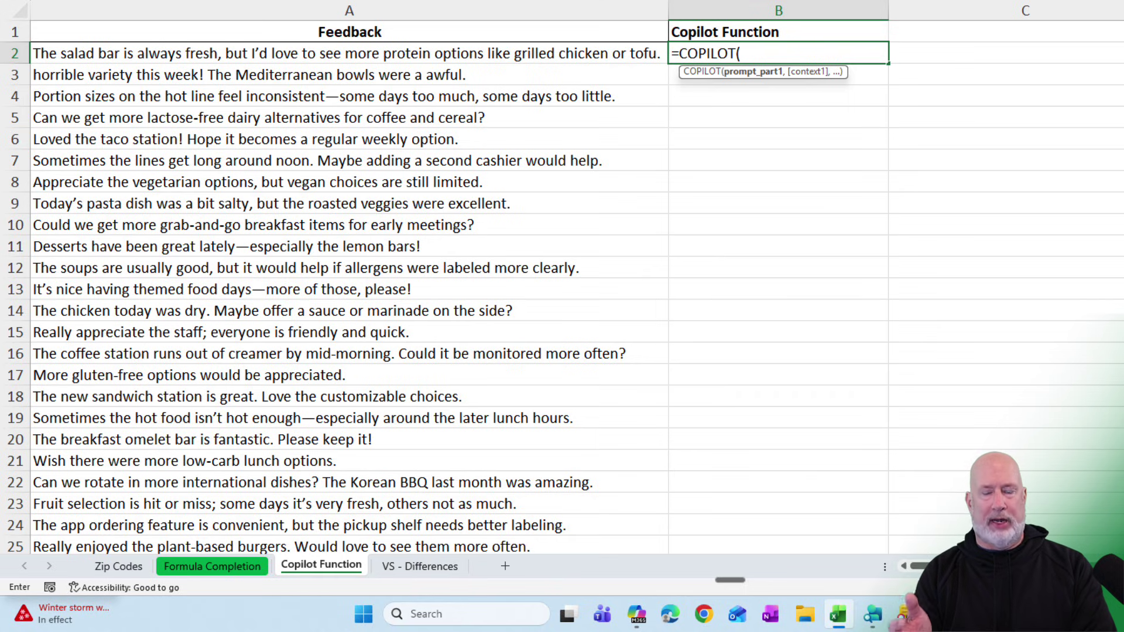
{"action": "type", "text": "\""}
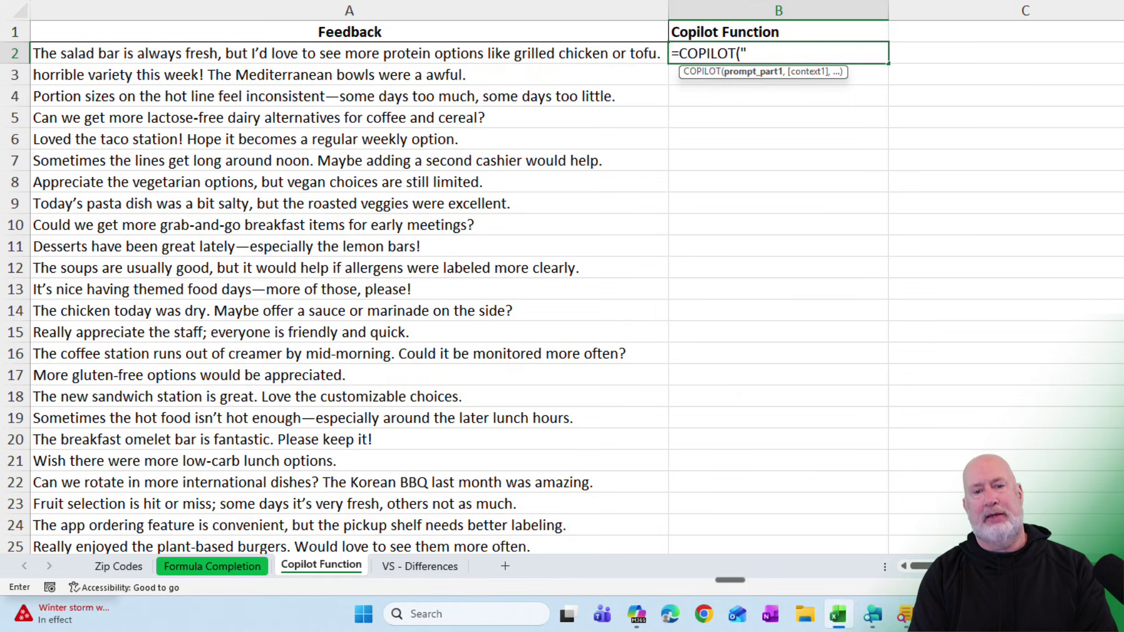
{"action": "type", "text": "give me positive or negative for the feedback\",A2:A41"}
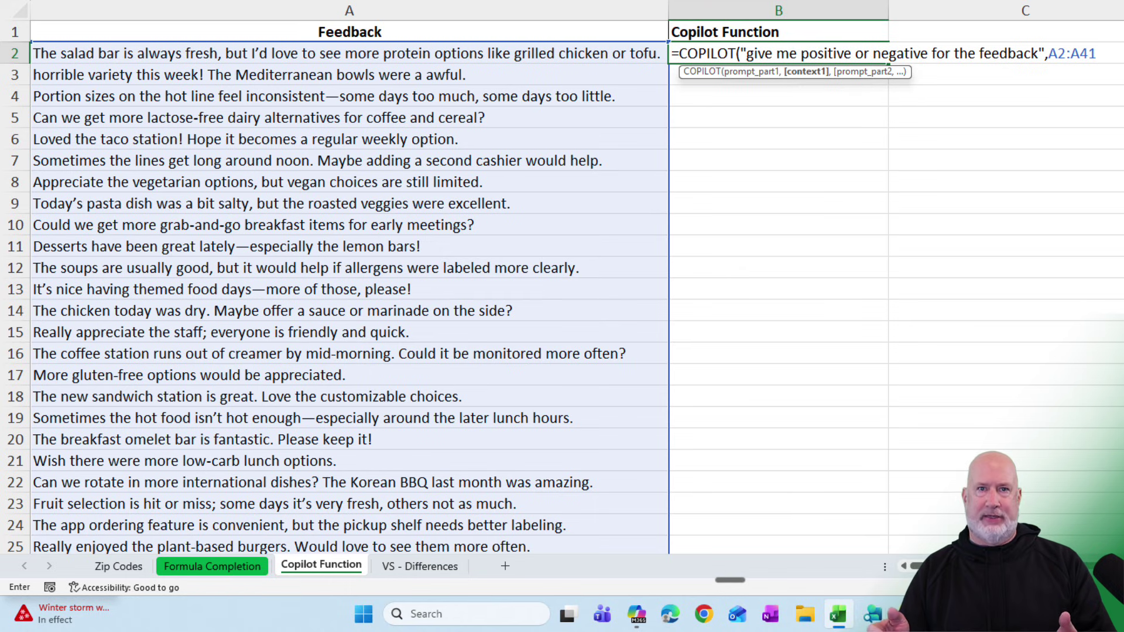
{"action": "key", "text": "Return"}
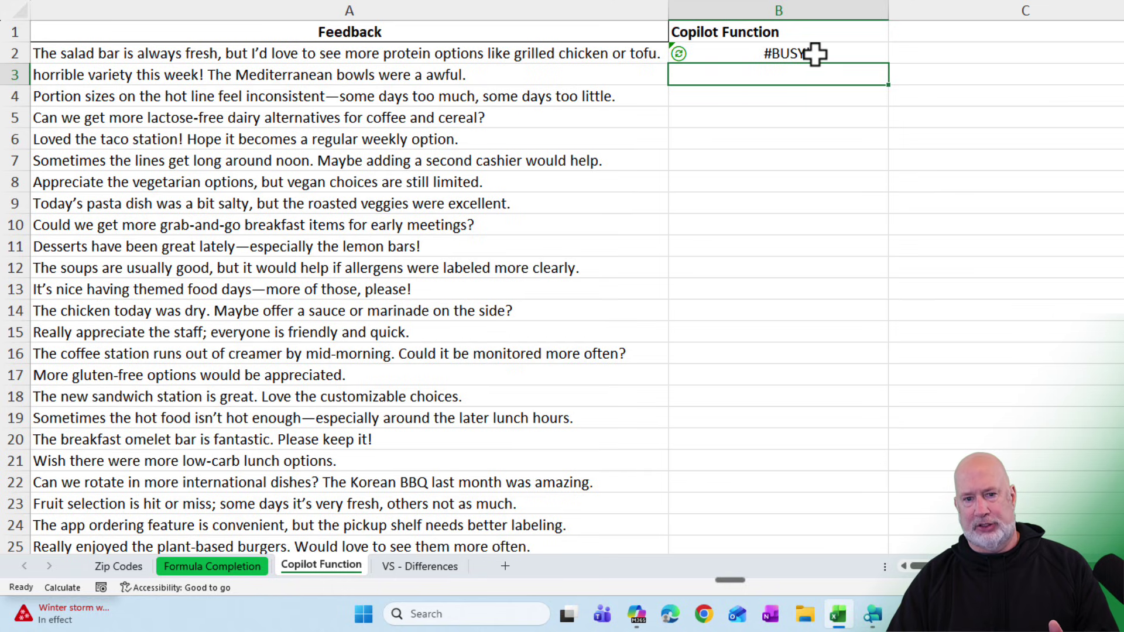
{"action": "left_click", "coordinate": [843, 52]}
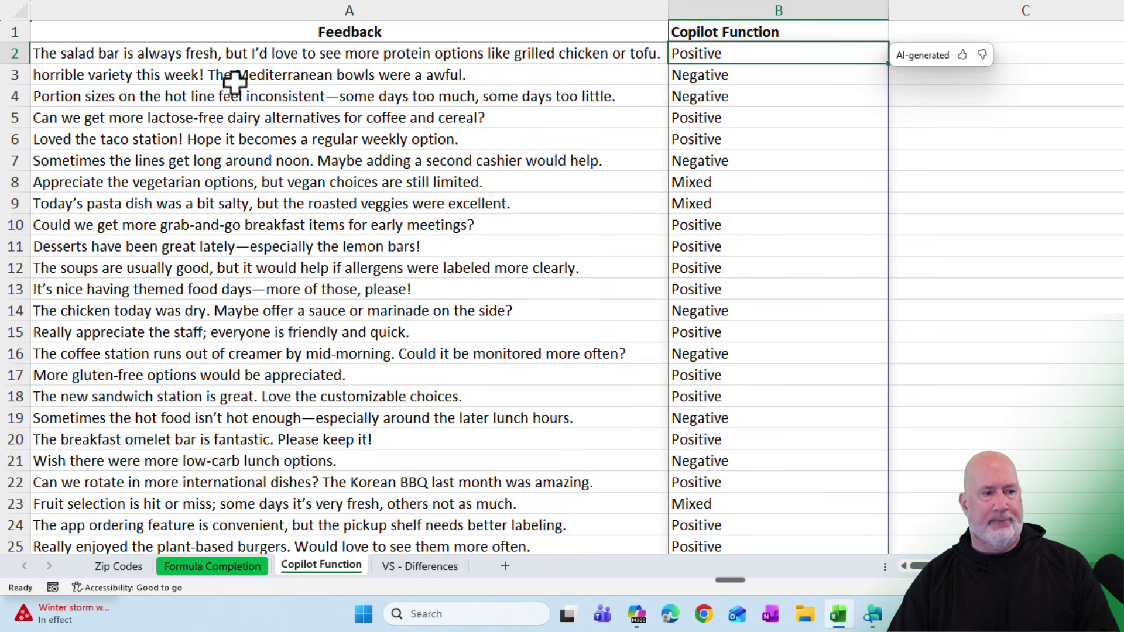
- Replace the first word of the feedback in A3 with "GREAT"
{"action": "left_click", "coordinate": [205, 73]}
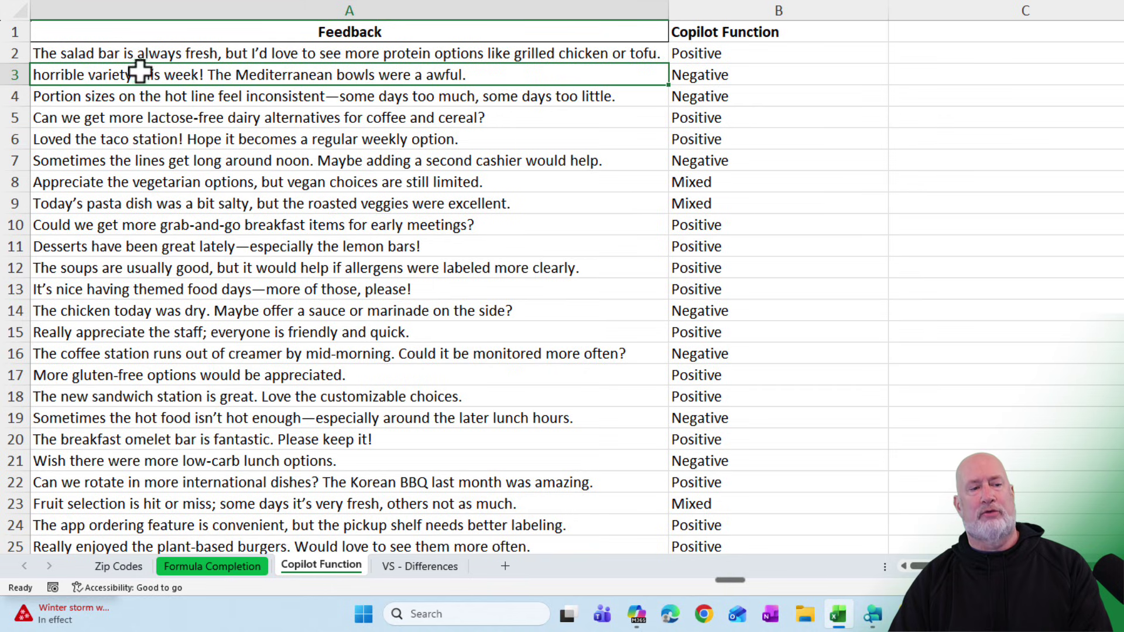
{"action": "double_click", "coordinate": [63, 76]}
{"action": "double_click", "coordinate": [64, 76]}
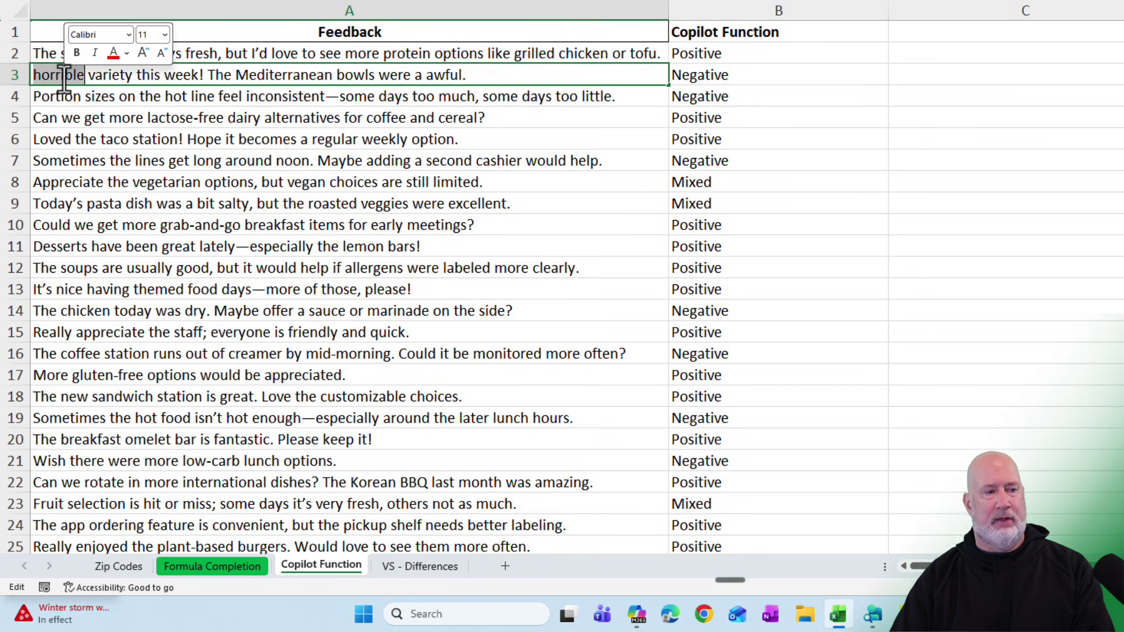
{"action": "type", "text": "GREAT"}
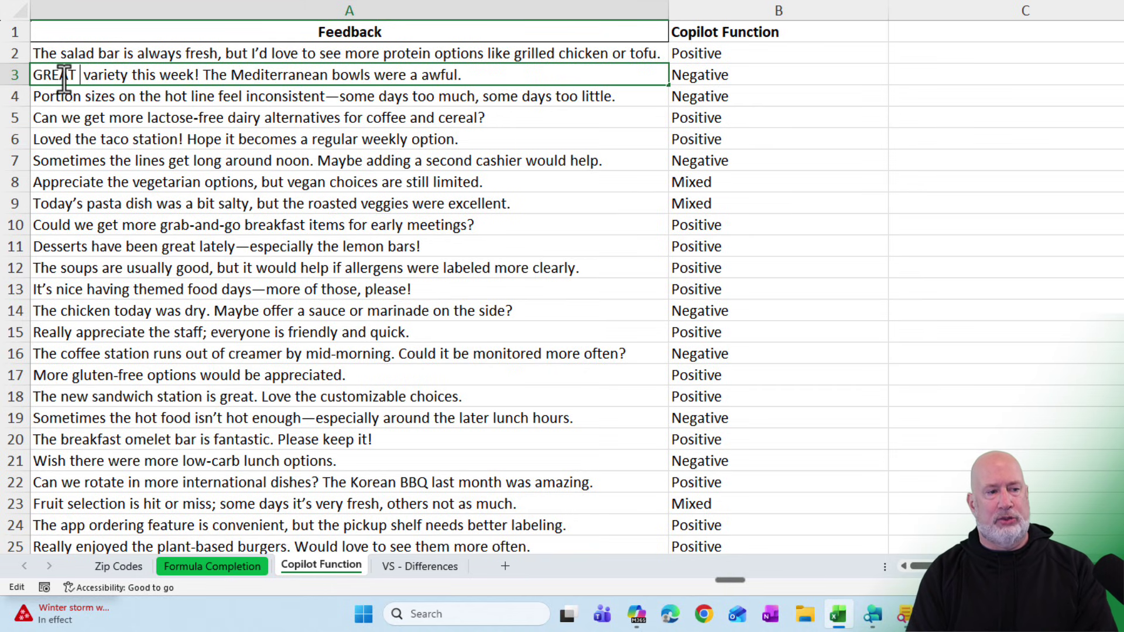
- Change the ending of the feedback in A3 to read "were really good!"
{"action": "double_click", "coordinate": [444, 75]}
{"action": "key", "text": "BackSpace"}
{"action": "key", "text": "BackSpace"}
{"action": "key", "text": "BackSpace"}
{"action": "type", "text": "really good"}
{"action": "key", "text": "Delete"}
{"action": "type", "text": "!"}
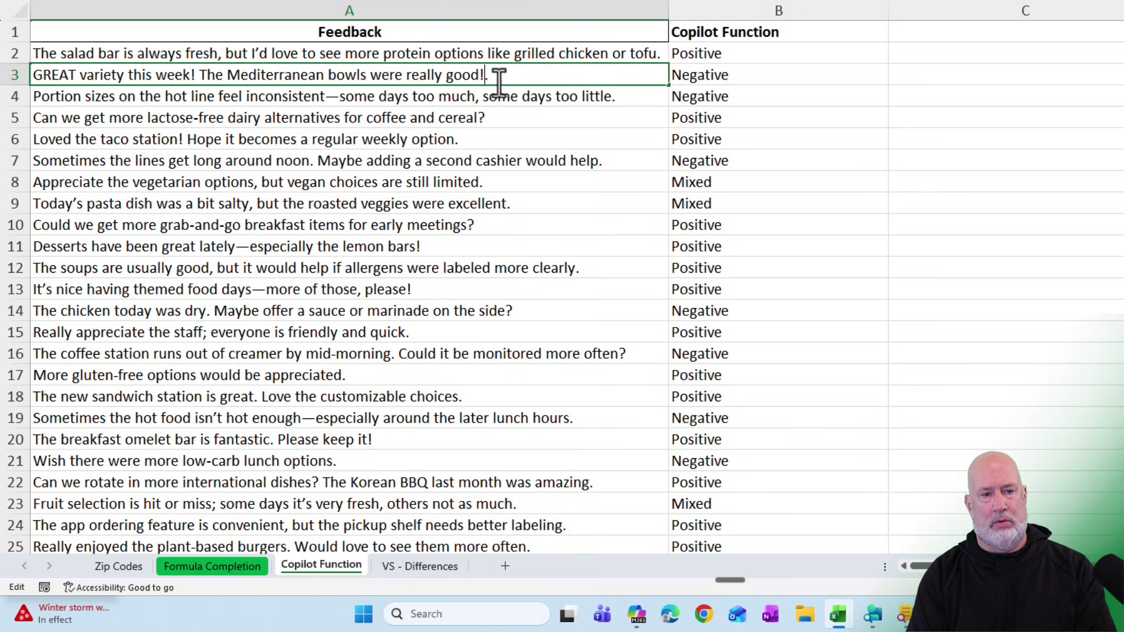
{"action": "key", "text": "ctrl+Return"}
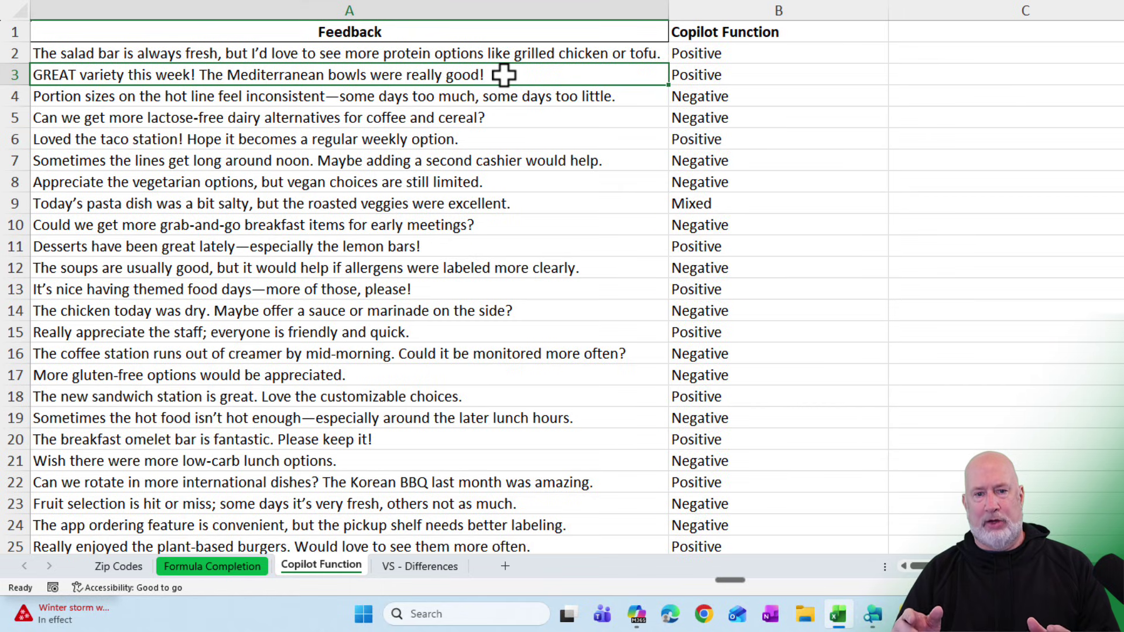
{"action": "key", "text": "Right"}
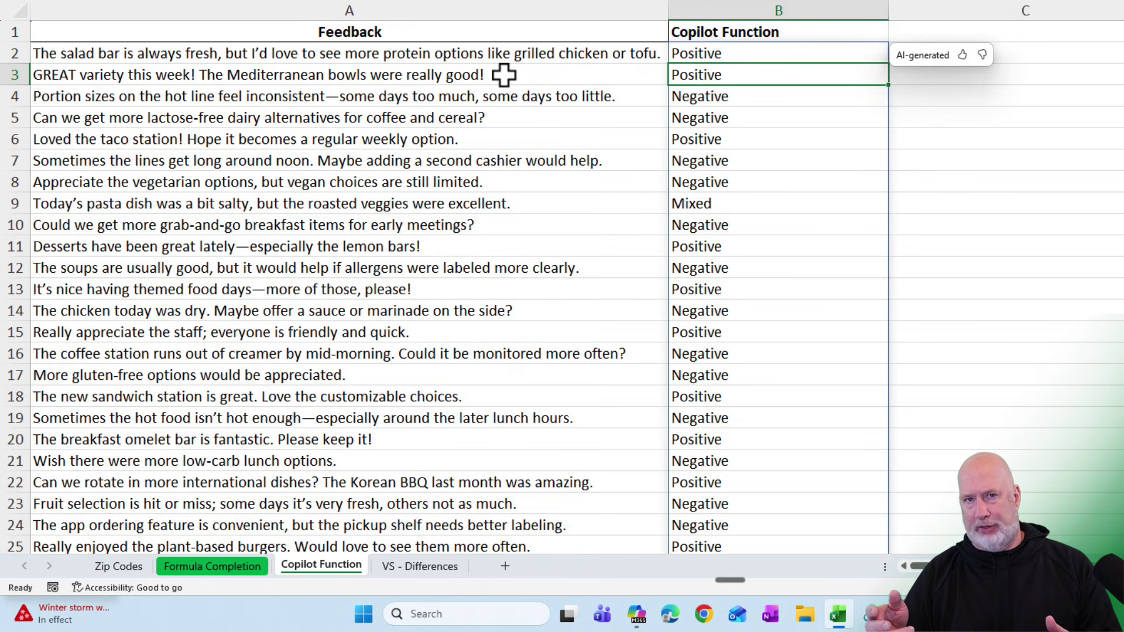
{"action": "left_click", "coordinate": [447, 56]}
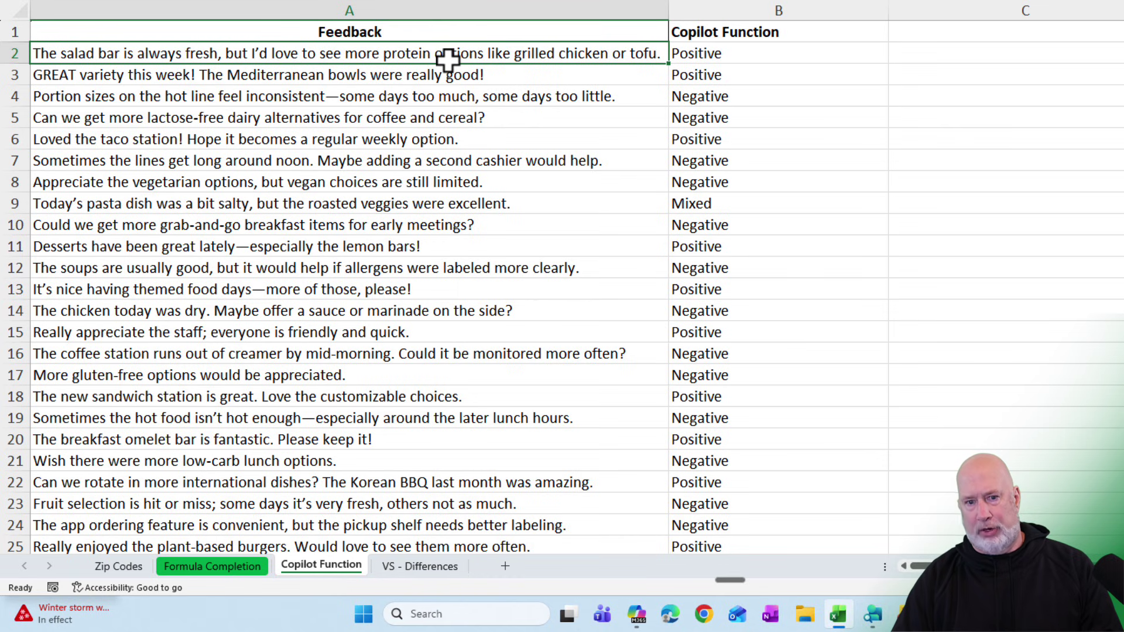
- Narrow column C and enter =COPILOT("categorize the feedback",A2:A41) in D2
{"action": "left_click_drag", "start_coordinate": [1083, 12], "coordinate": [926, 35]}
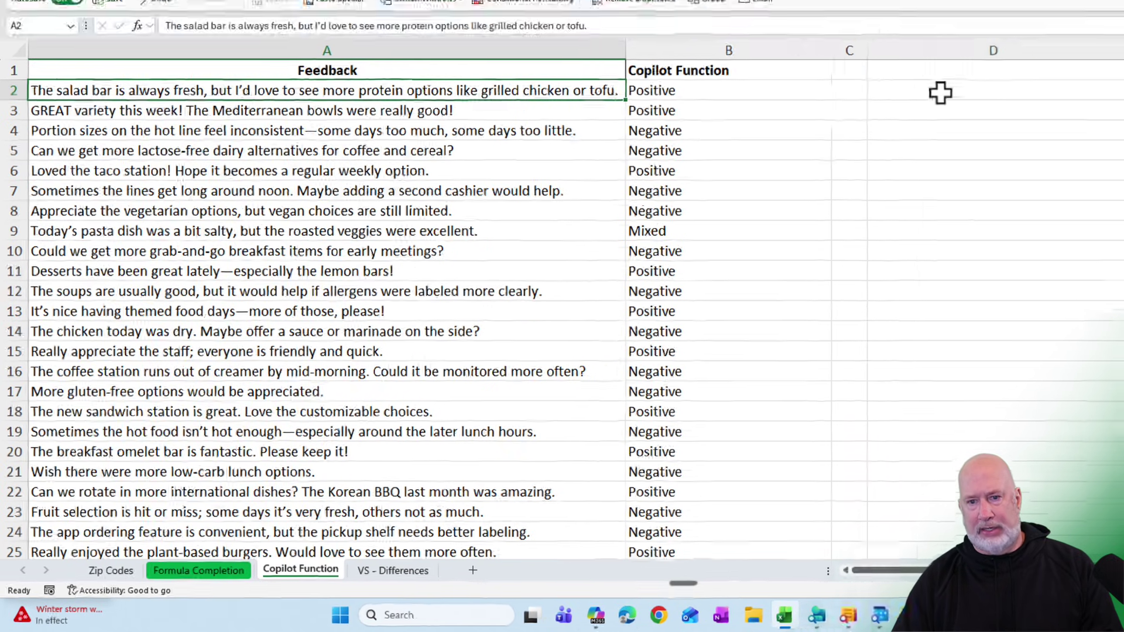
{"action": "left_click", "coordinate": [1010, 52]}
{"action": "type", "text": "=COPILOT("}
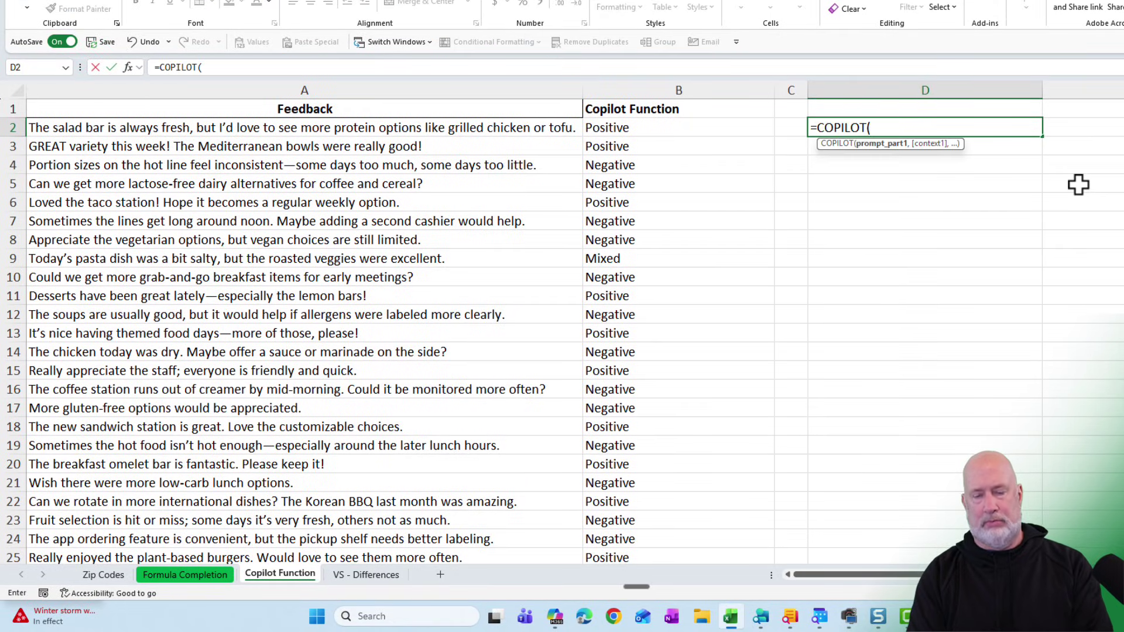
{"action": "type", "text": "\"categorize the feedb"}
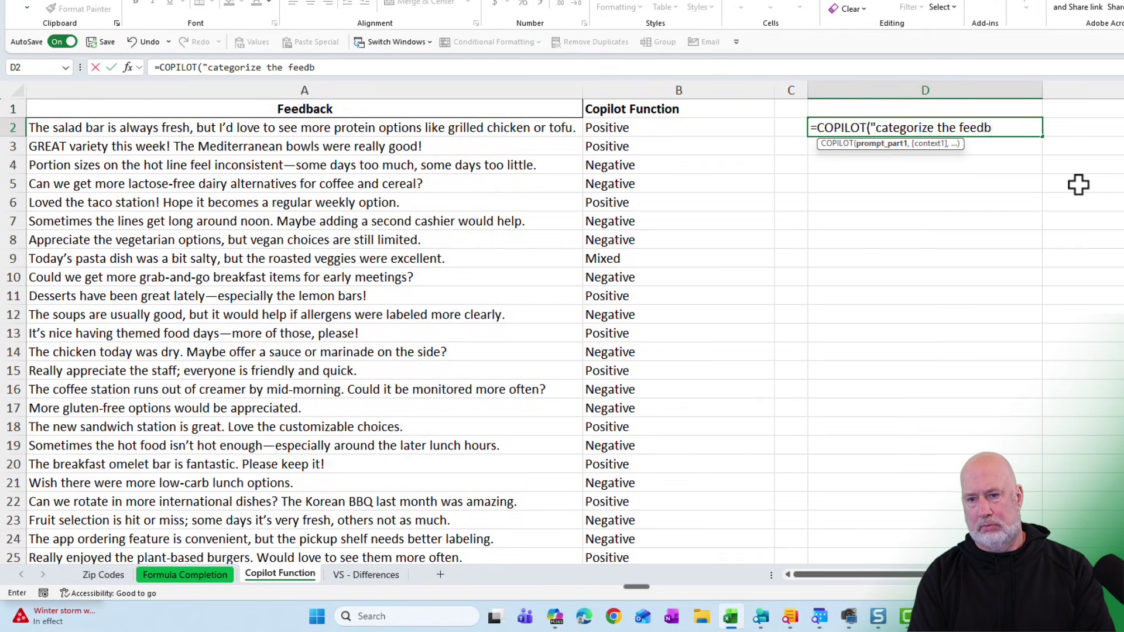
{"action": "type", "text": "ack\",A2:a41"}
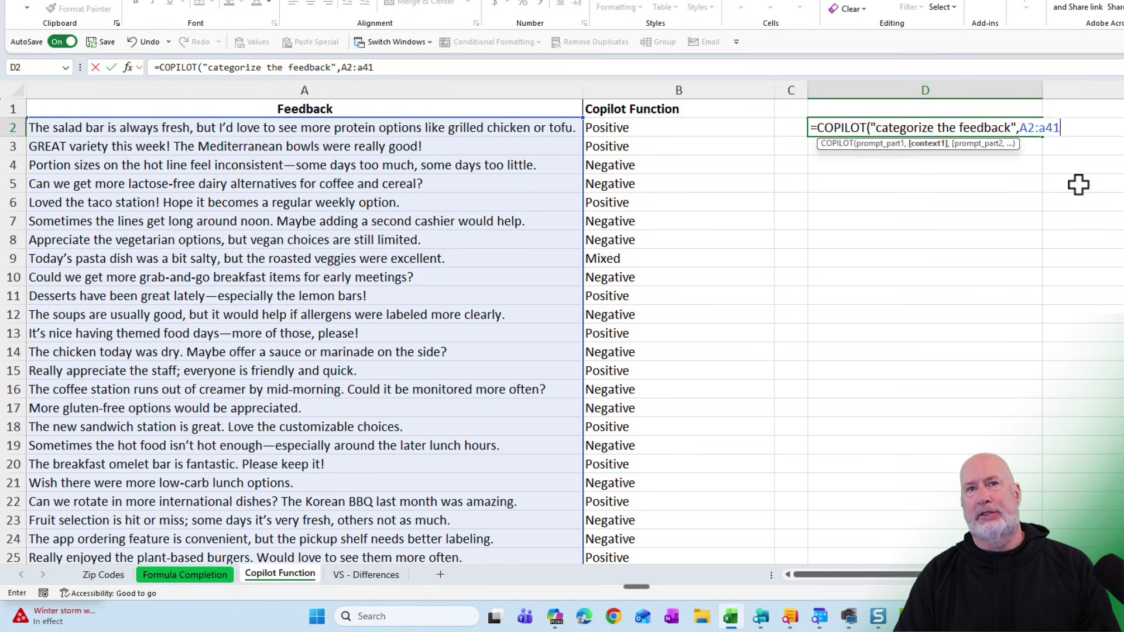
{"action": "key", "text": "Return"}
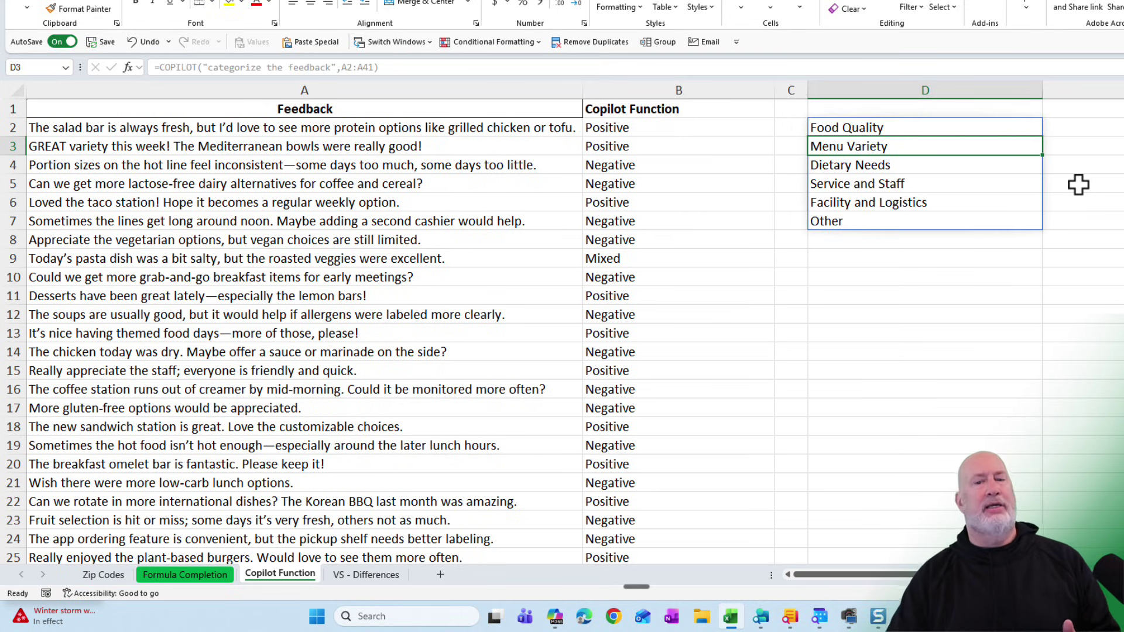
{"action": "left_click", "coordinate": [856, 127]}
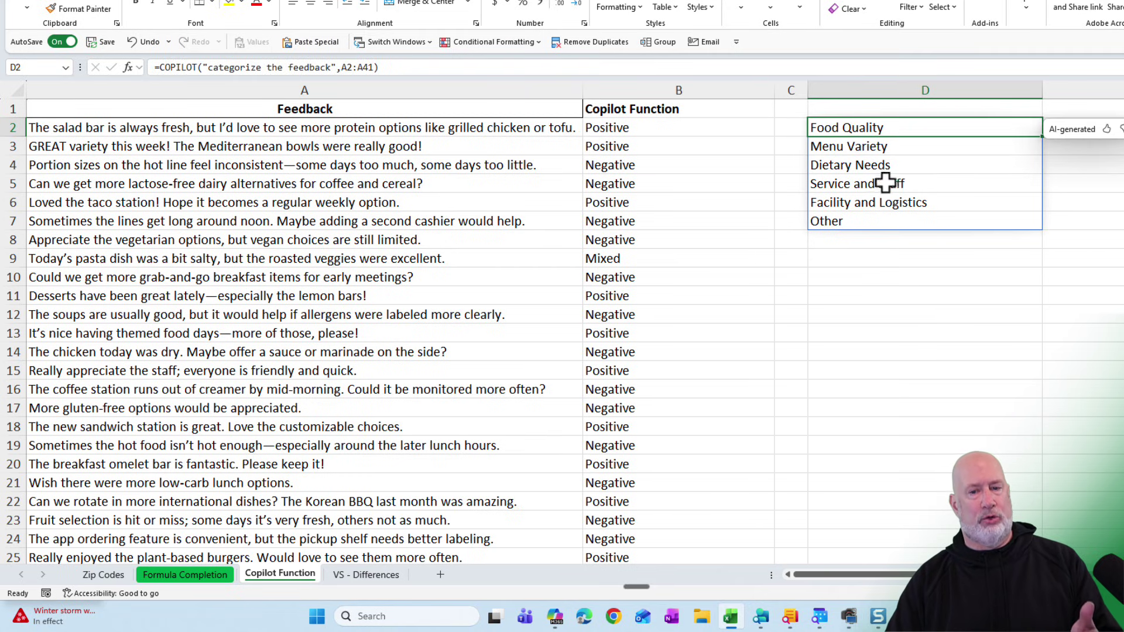
{"action": "left_click", "coordinate": [864, 221]}
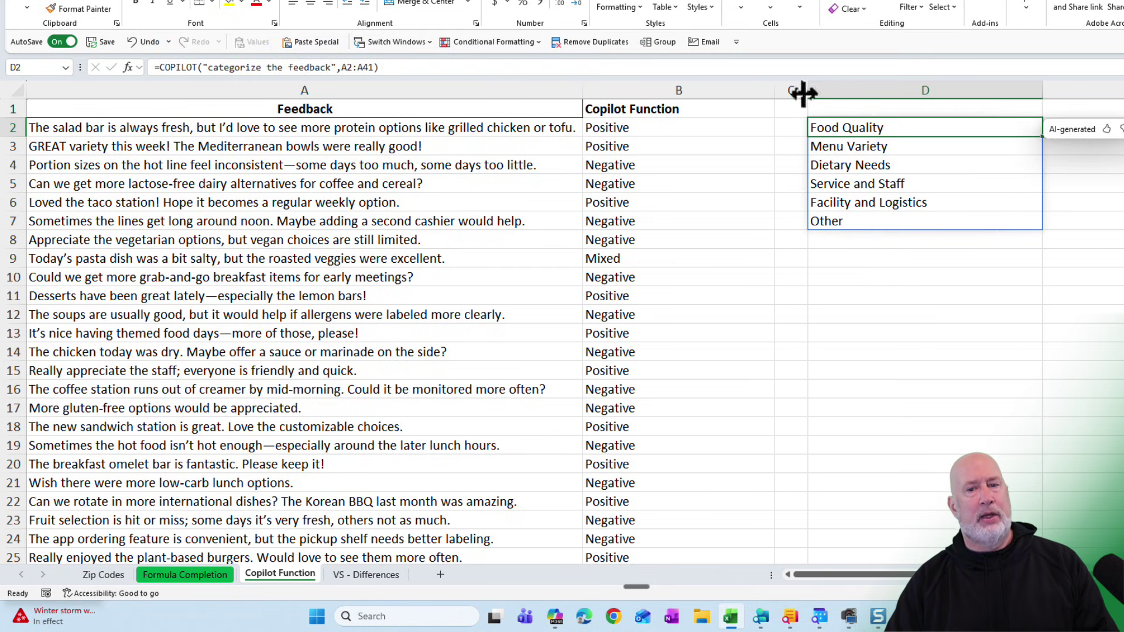
- Insert a blank column before the category list in column D, and resize columns to make C wider and B narrower
{"action": "right_click", "coordinate": [834, 90]}
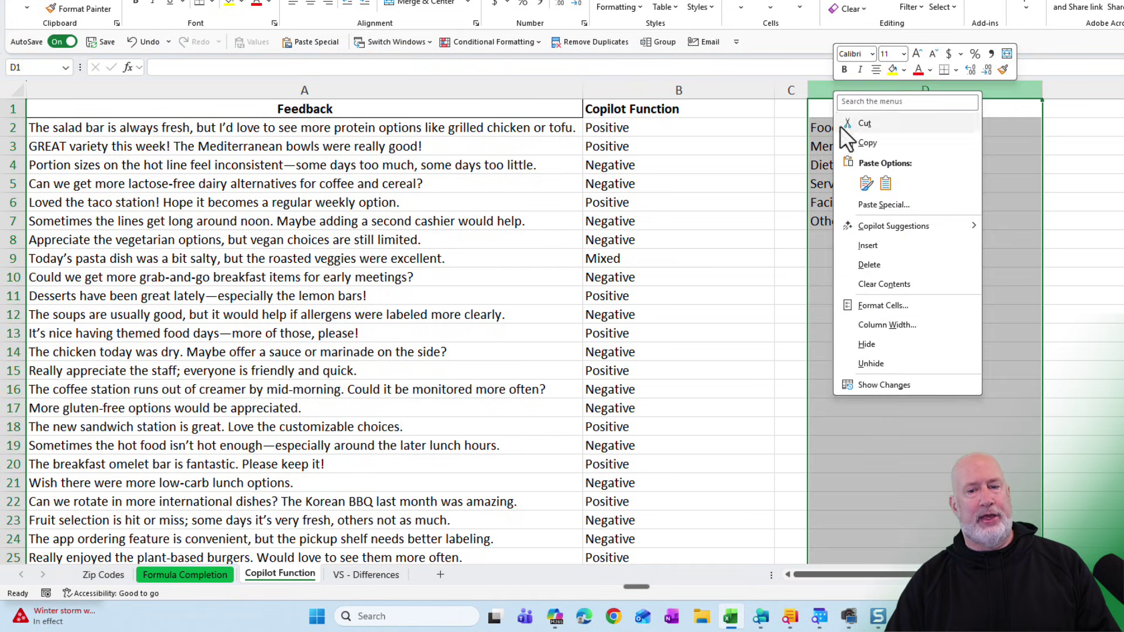
{"action": "left_click", "coordinate": [866, 246]}
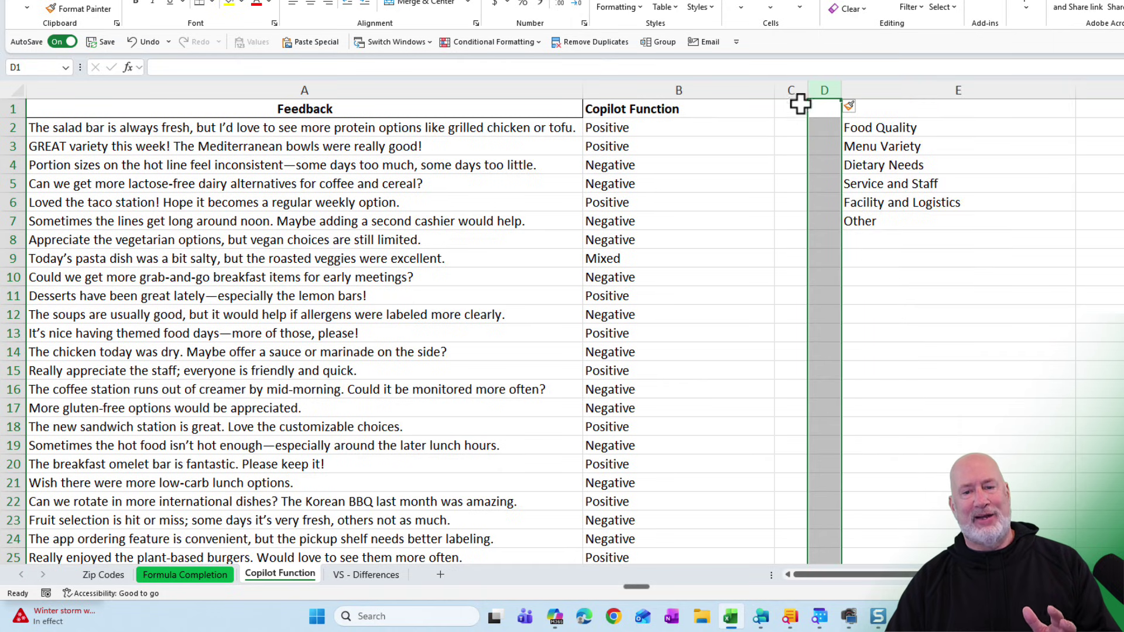
{"action": "left_click_drag", "start_coordinate": [808, 91], "coordinate": [973, 89]}
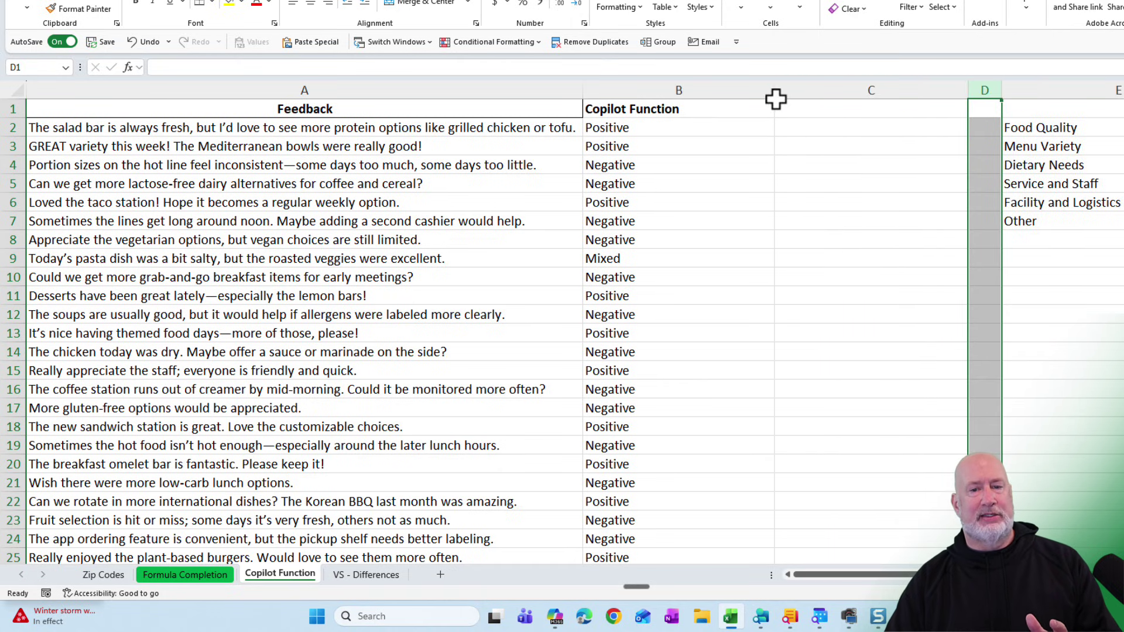
{"action": "left_click_drag", "start_coordinate": [775, 93], "coordinate": [709, 101]}
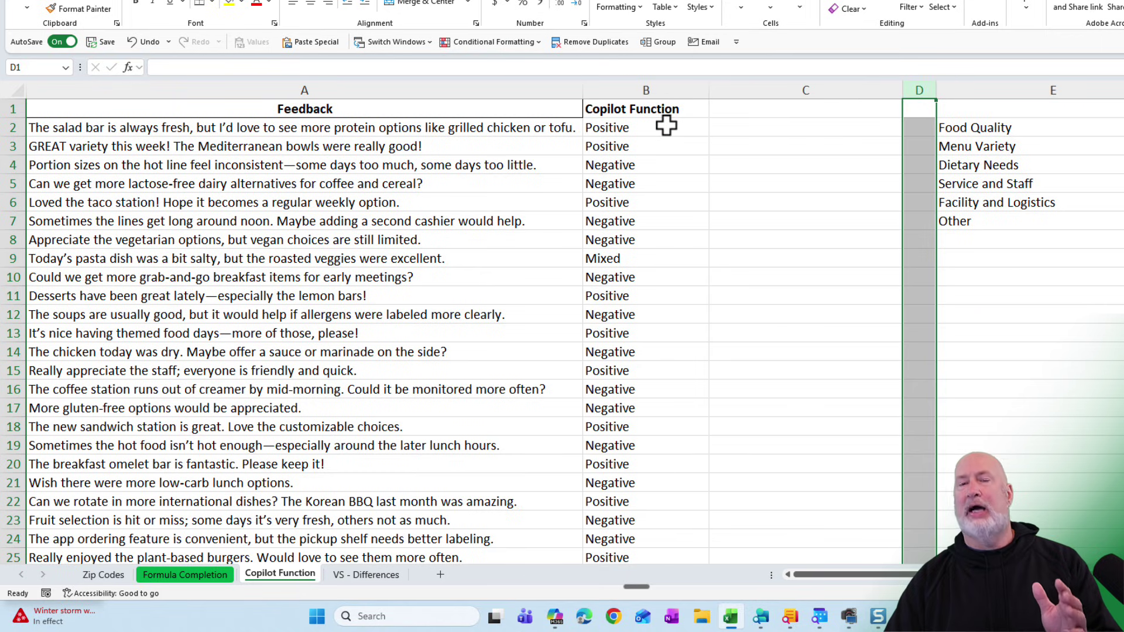
- Add the header "Category" in C1 and make it bold
{"action": "left_click", "coordinate": [741, 110]}
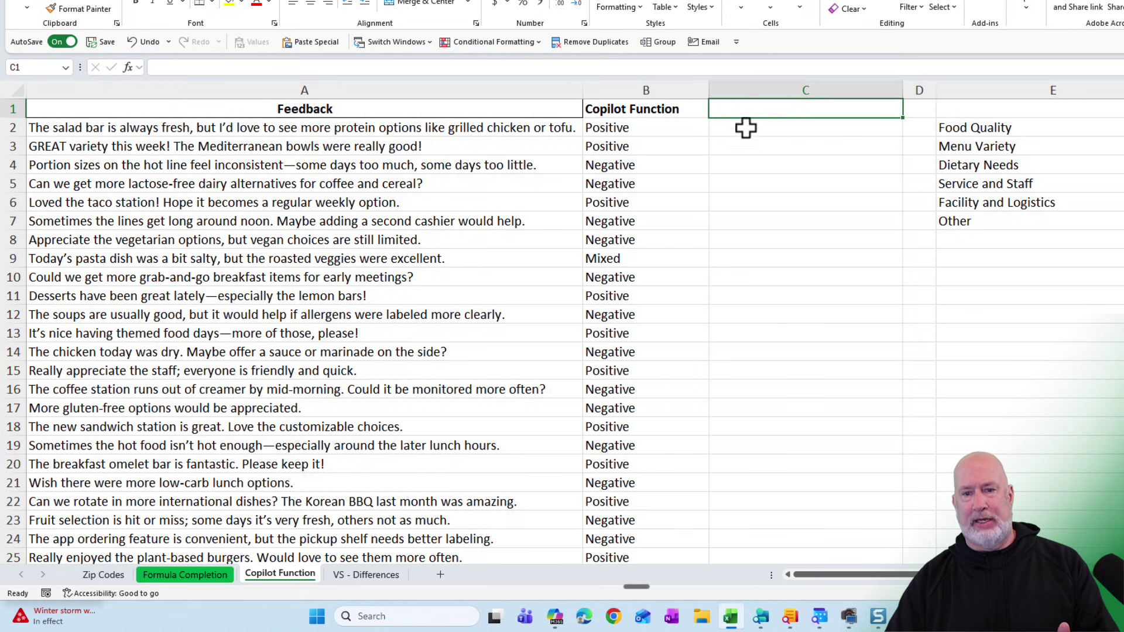
{"action": "type", "text": "Ca"}
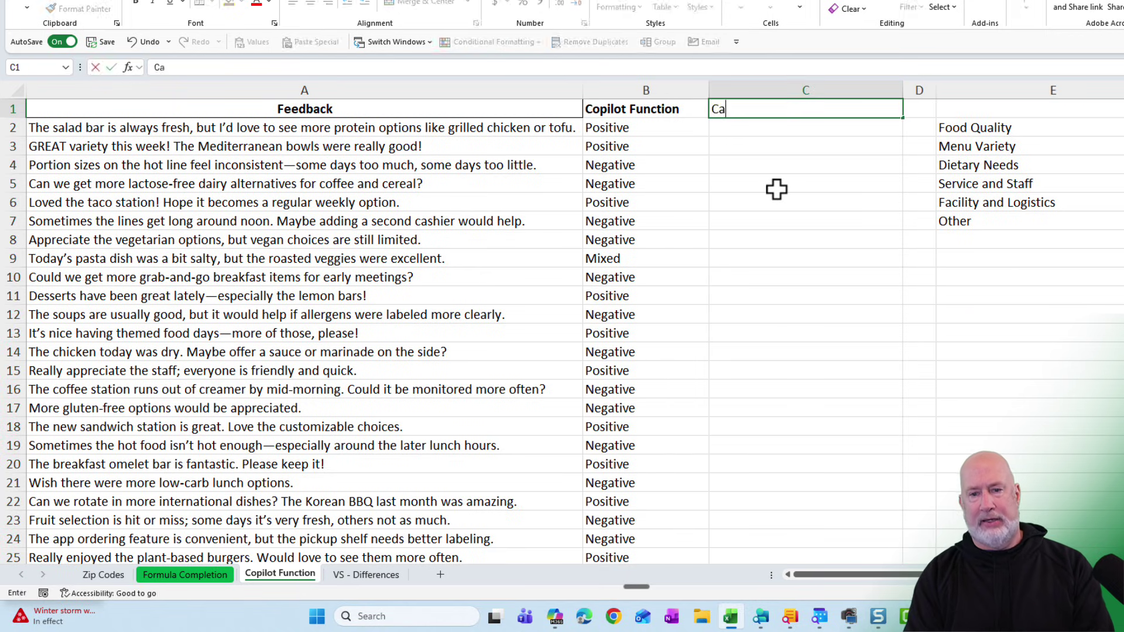
{"action": "type", "text": "tegory"}
{"action": "key", "text": "ctrl+Return"}
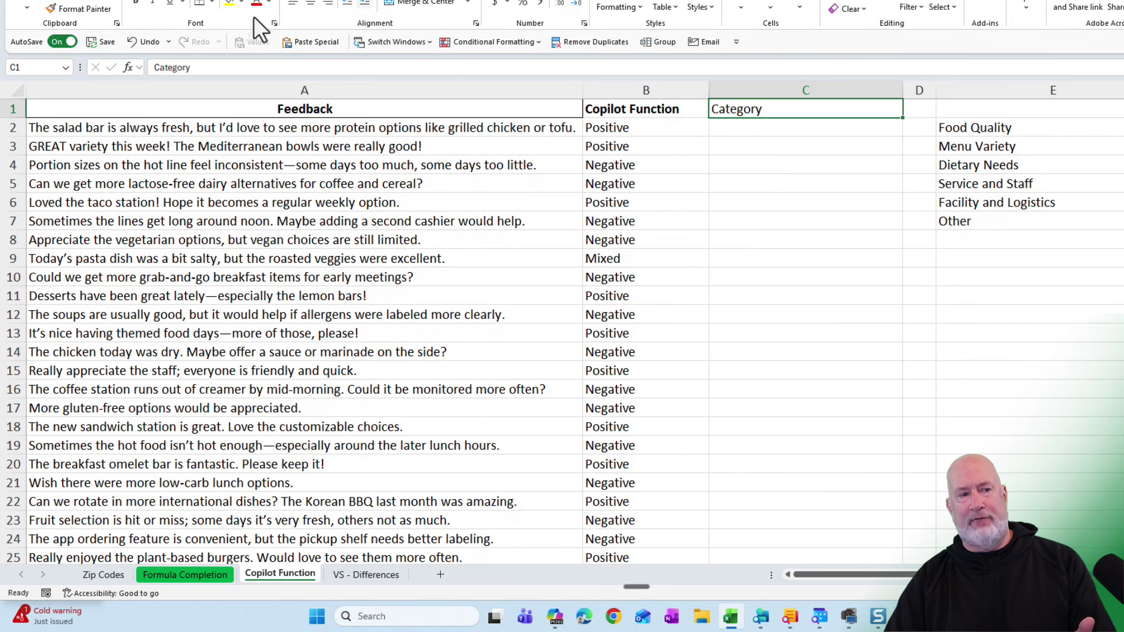
{"action": "left_click", "coordinate": [135, 3]}
- Enter =COPILOT("give me the category for this feedback",A2:A41,"from the categories in",E2:E7) in C2 under the Category header
{"action": "left_click", "coordinate": [740, 124]}
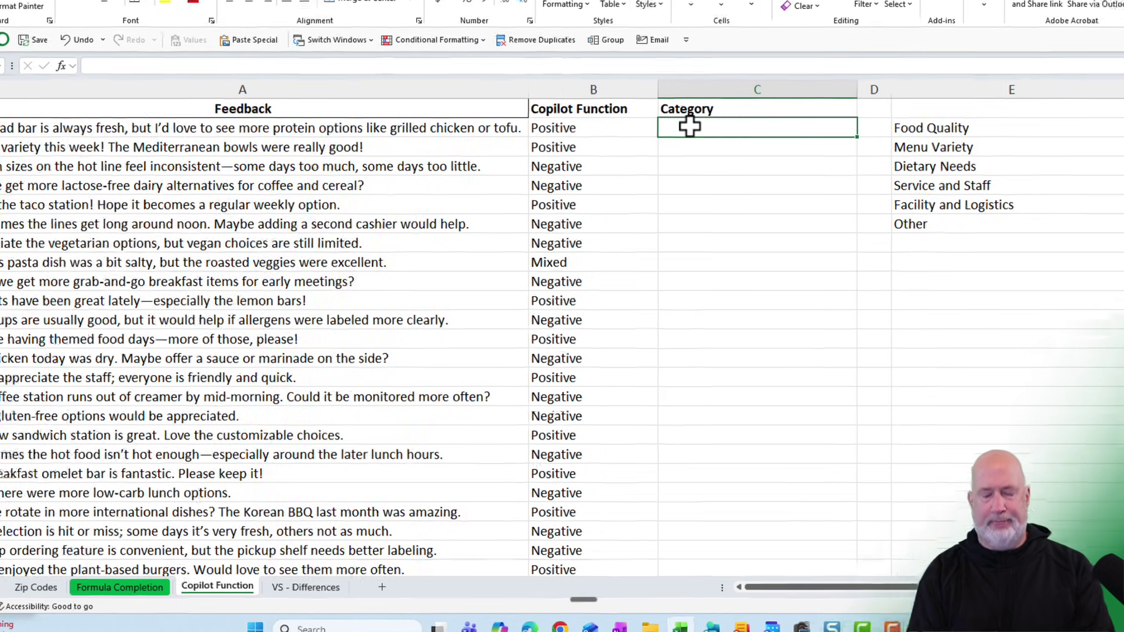
{"action": "type", "text": "=COPILOT(\"give me the category"}
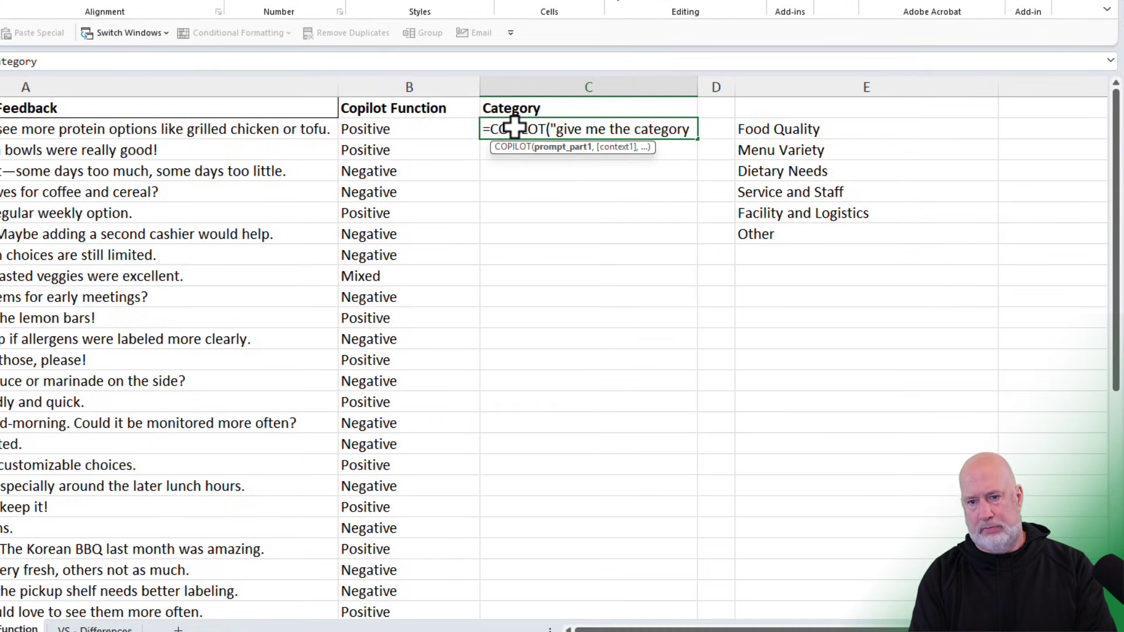
{"action": "type", "text": " for this feedback\",a2:a41,\"from the"}
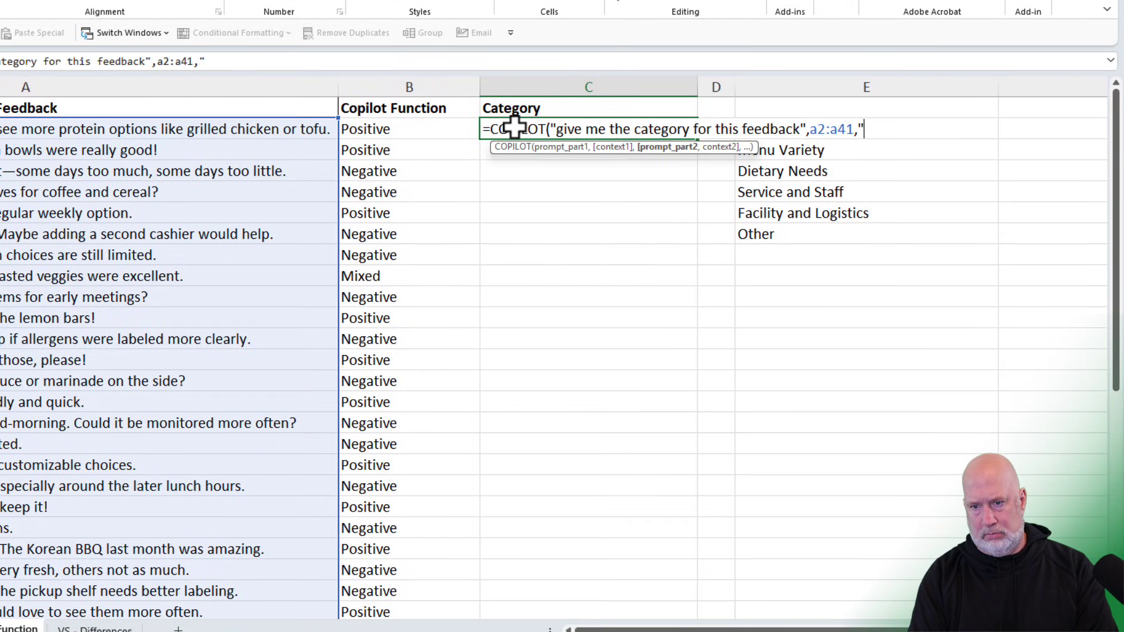
{"action": "type", "text": " categories in\",E2:e7"}
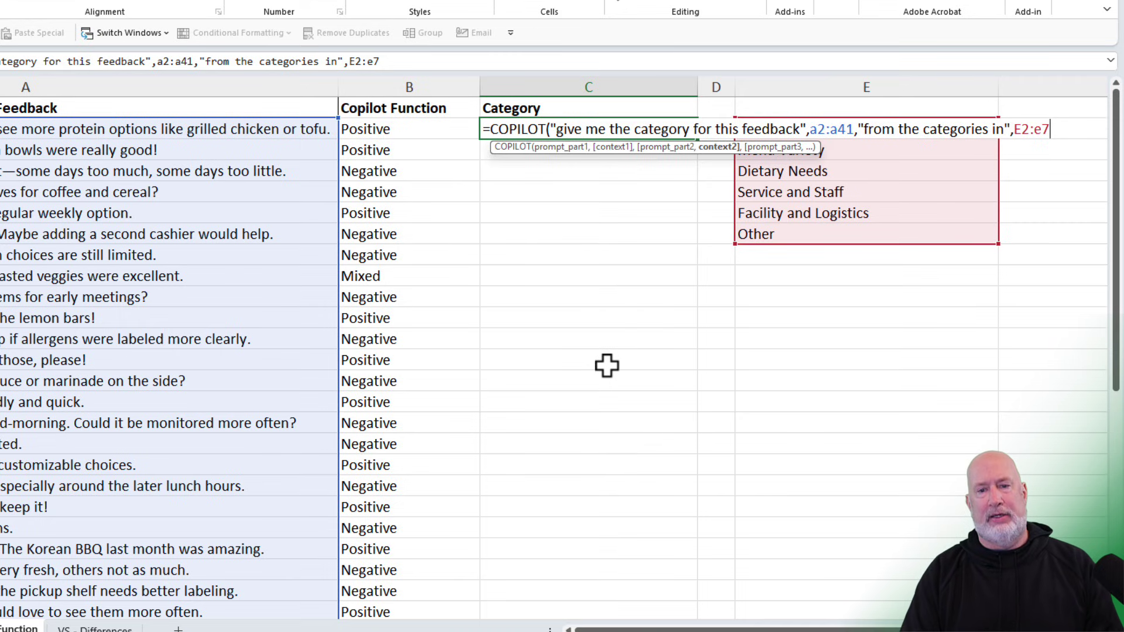
{"action": "key", "text": "Return"}
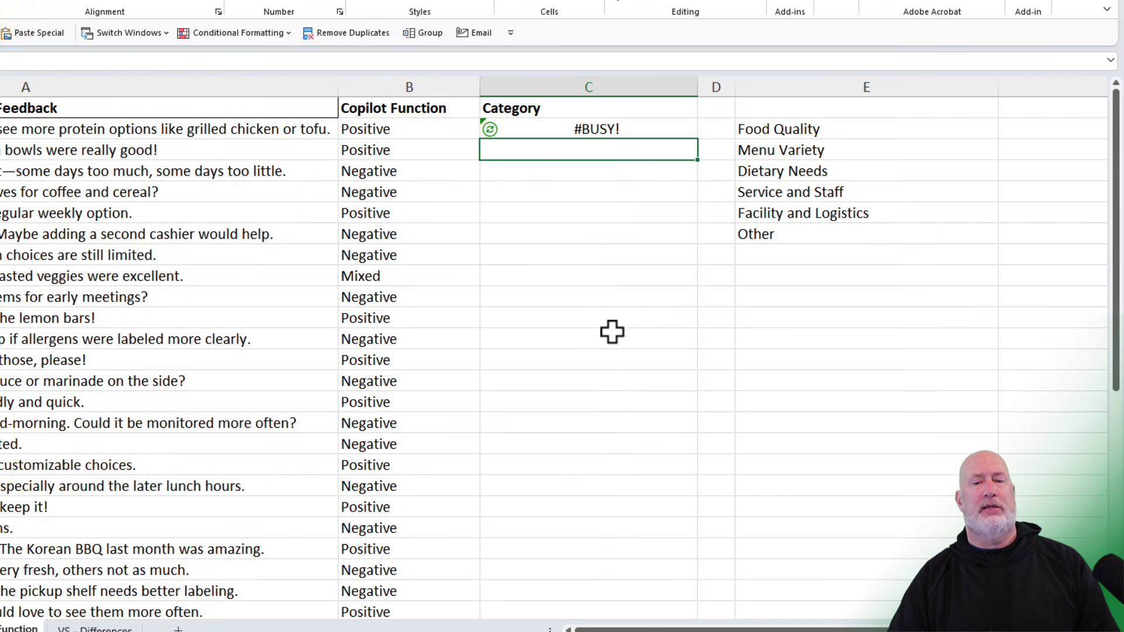
{"action": "left_click", "coordinate": [555, 128]}
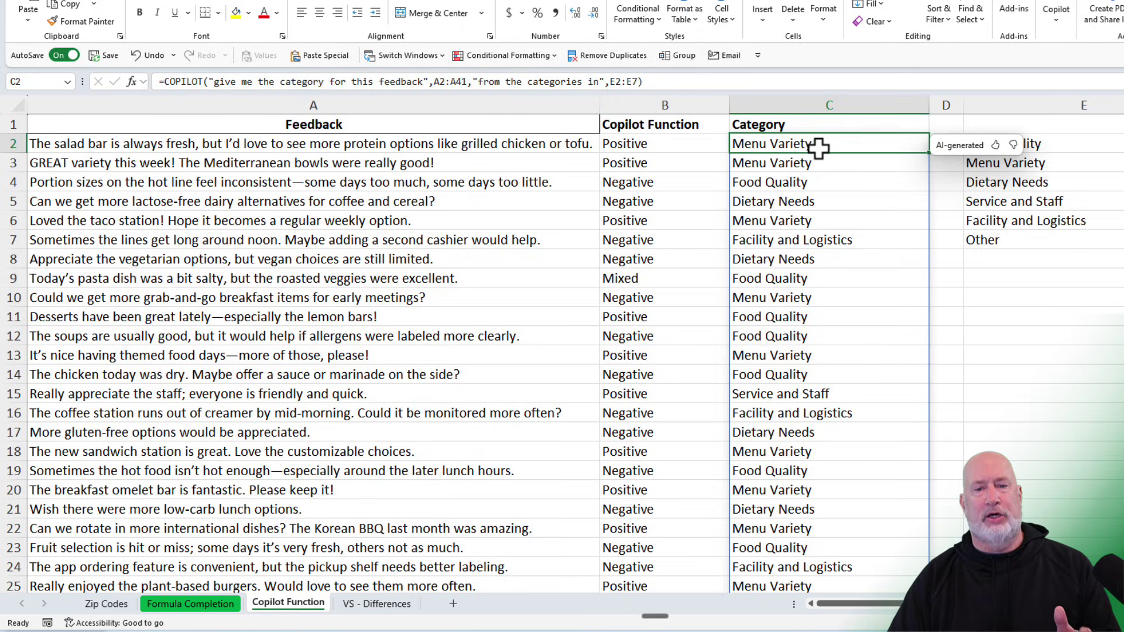
- On the Zip Codes sheet, accept the suggested =REGEXEXTRACT(C2,"\b\d{5}\b",0,0) formula in D2, filled down the Zip Code column, and narrow column D
{"action": "left_click", "coordinate": [107, 603]}
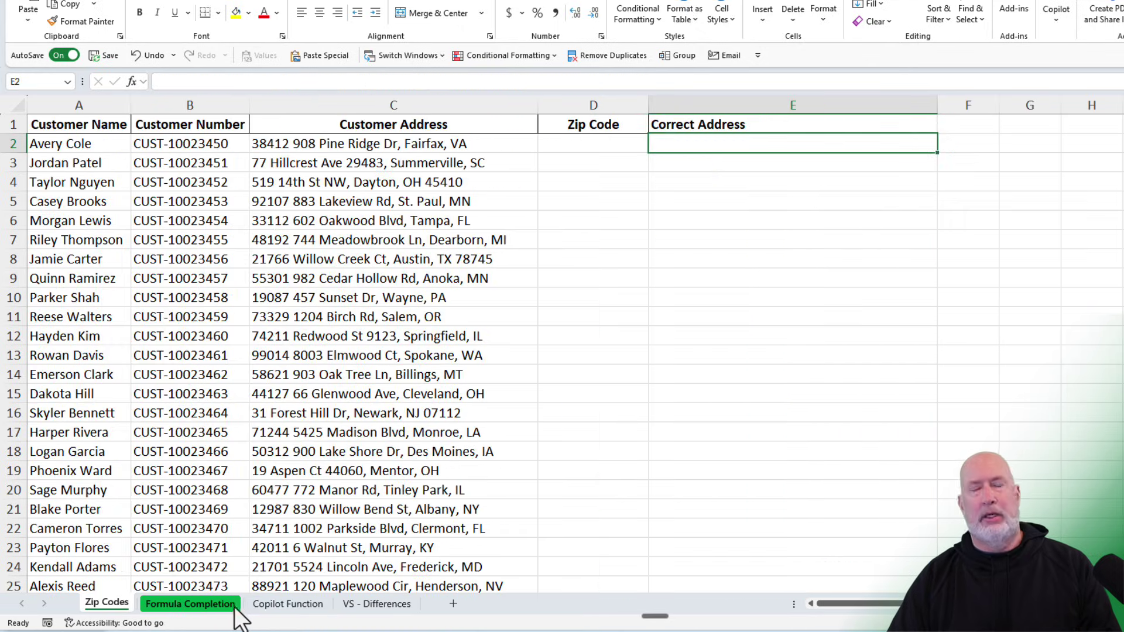
{"action": "left_click", "coordinate": [614, 147]}
{"action": "type", "text": "="}
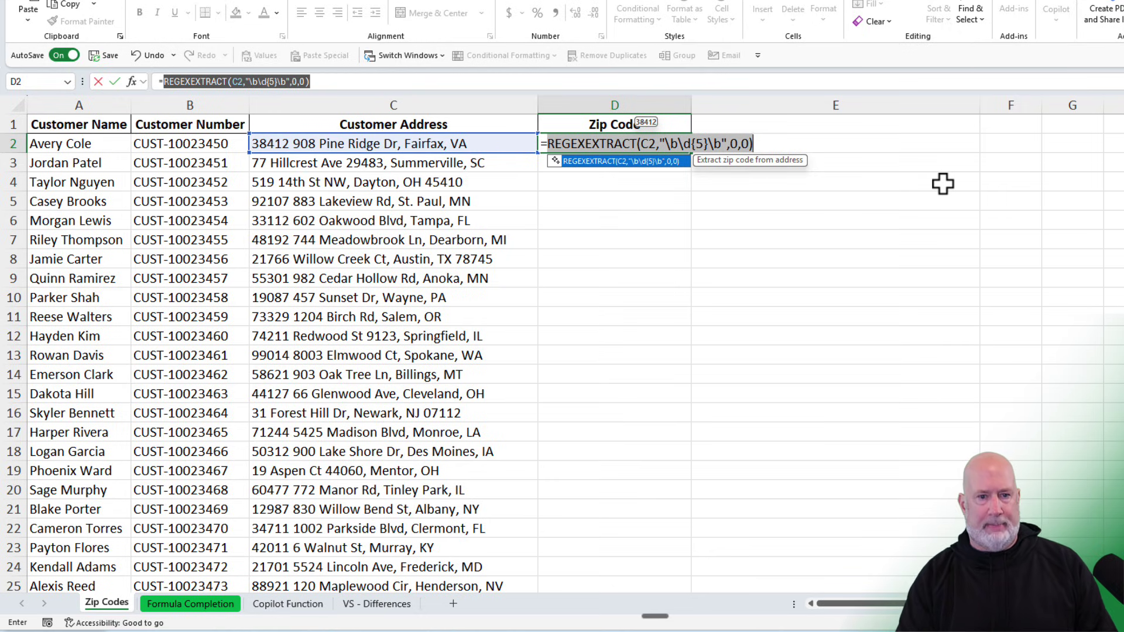
{"action": "key", "text": "Tab"}
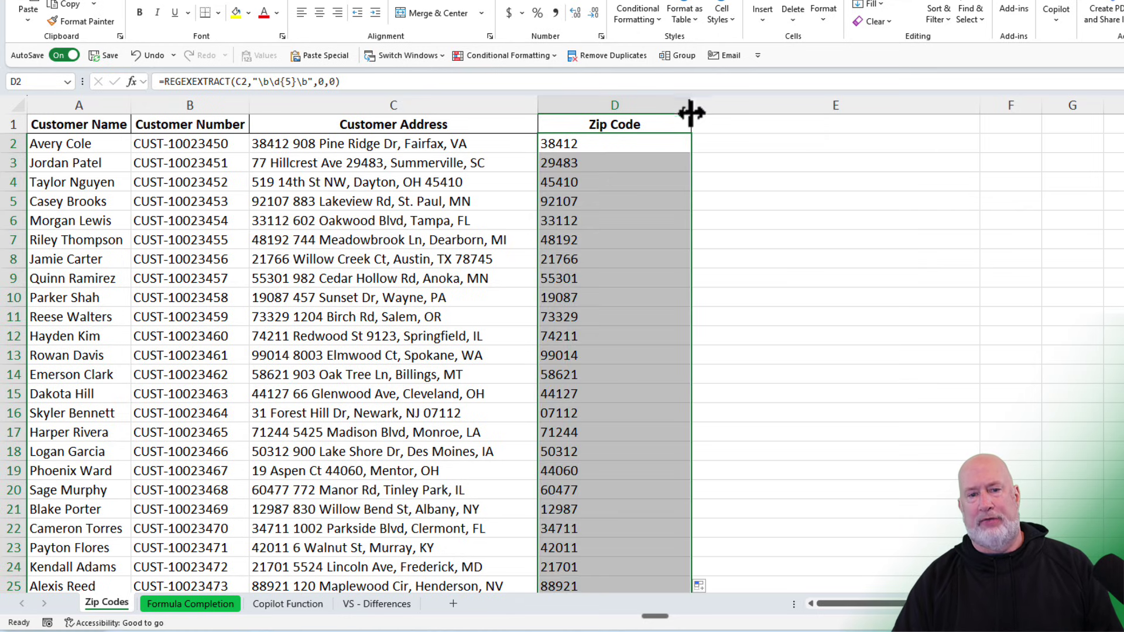
{"action": "left_click_drag", "start_coordinate": [691, 106], "coordinate": [637, 105]}
{"action": "left_click", "coordinate": [600, 144]}
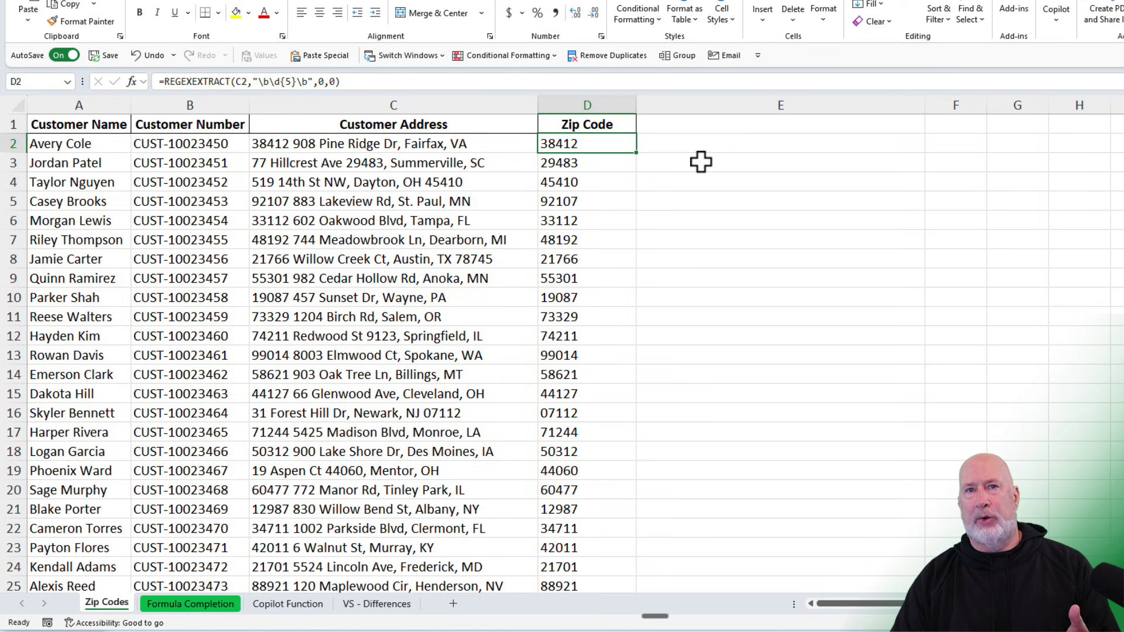
- Enter the header "Customer Address 2" in E1
{"action": "left_click", "coordinate": [715, 129]}
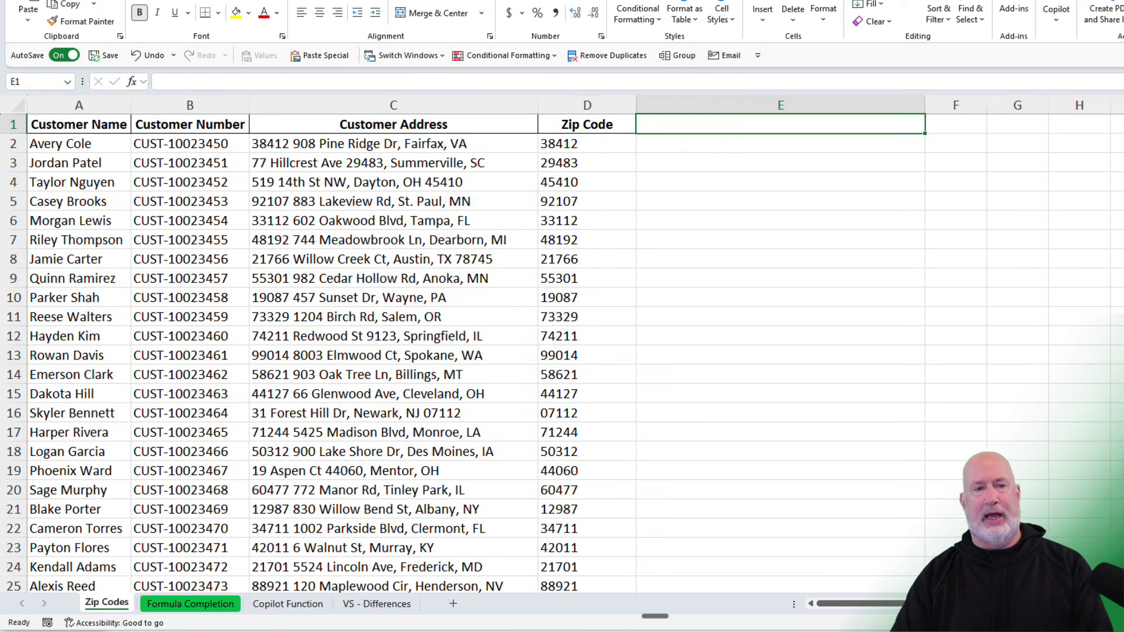
{"action": "type", "text": "Correc"}
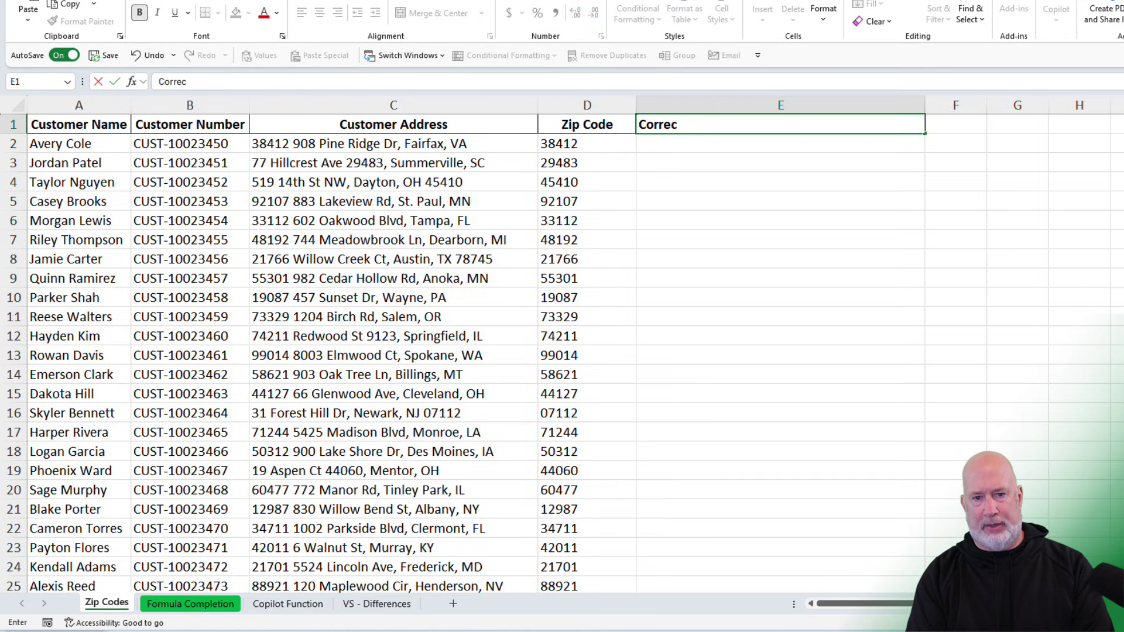
{"action": "key", "text": "BackSpace"}
{"action": "key", "text": "BackSpace"}
{"action": "key", "text": "BackSpace"}
{"action": "key", "text": "BackSpace"}
{"action": "key", "text": "BackSpace"}
{"action": "key", "text": "BackSpace"}
{"action": "type", "text": "Customer Address 2"}
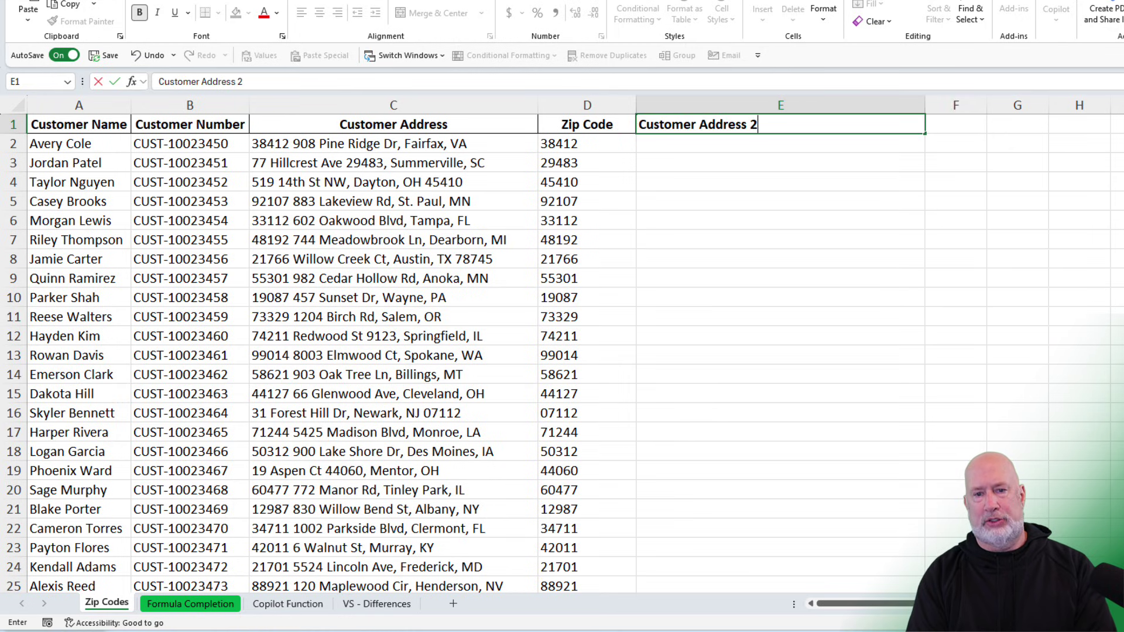
{"action": "key", "text": "Return"}
- Enter =COPILOT("give me the correct address",C2:C27) in E2 and compare the returned addresses with the originals in column C
{"action": "type", "text": "=COPILOT("}
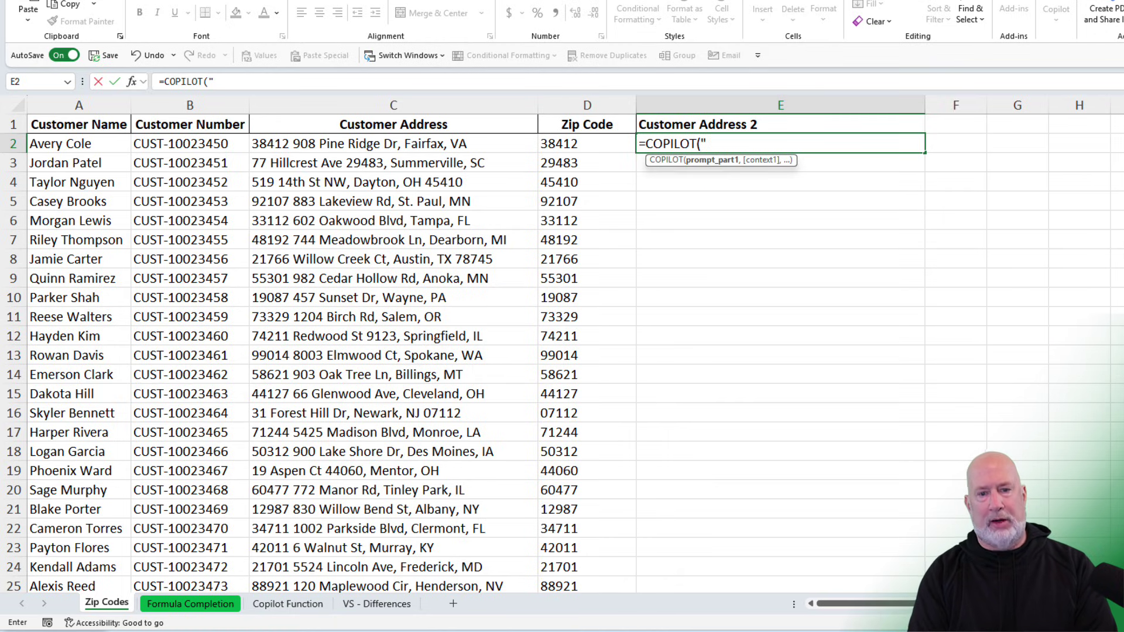
{"action": "type", "text": "\"give me the correct addre"}
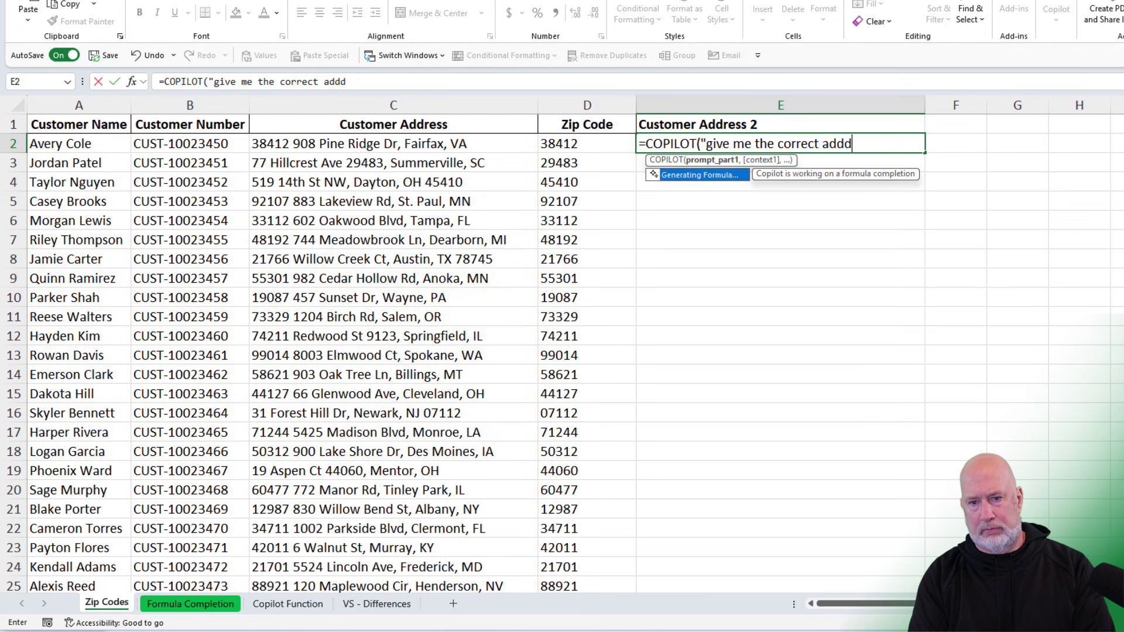
{"action": "type", "text": "es"}
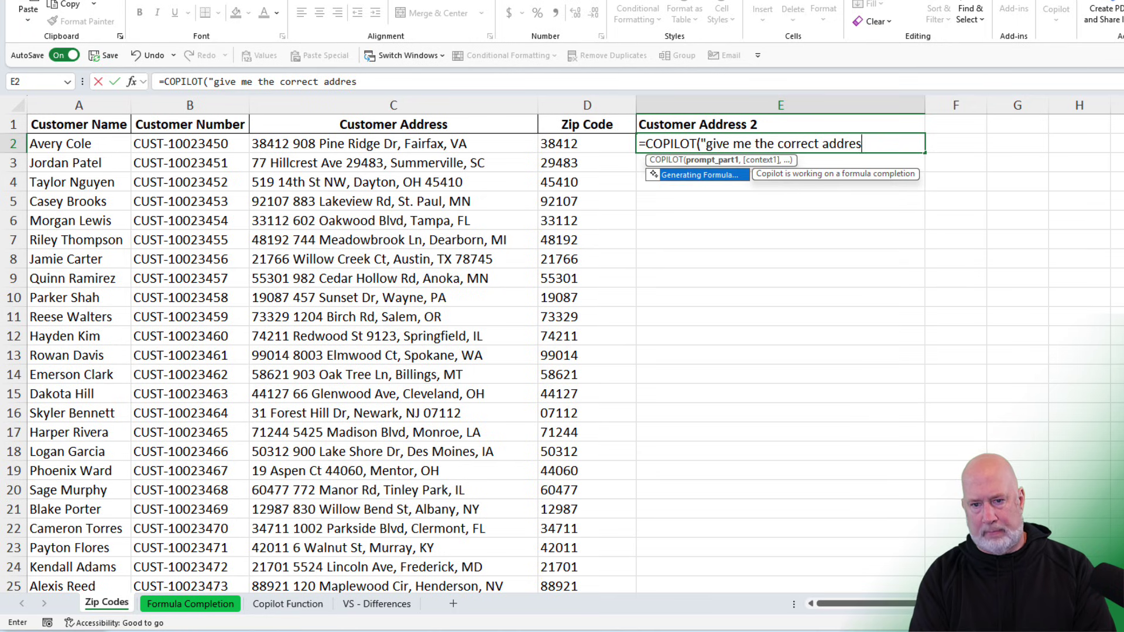
{"action": "type", "text": "\",C2:c27"}
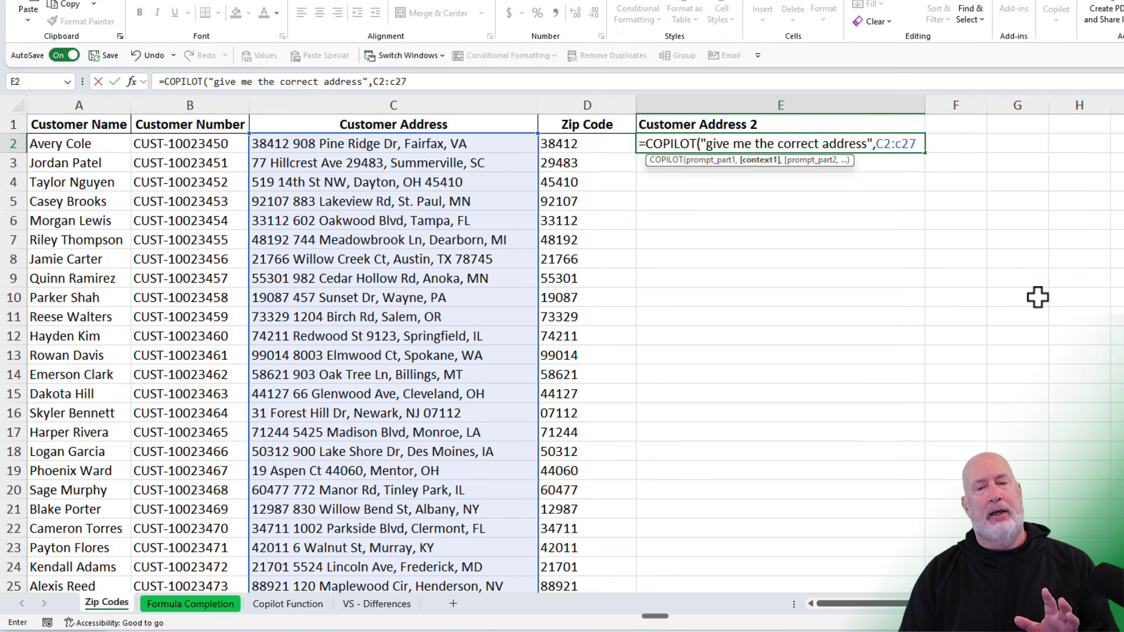
{"action": "key", "text": "Return"}
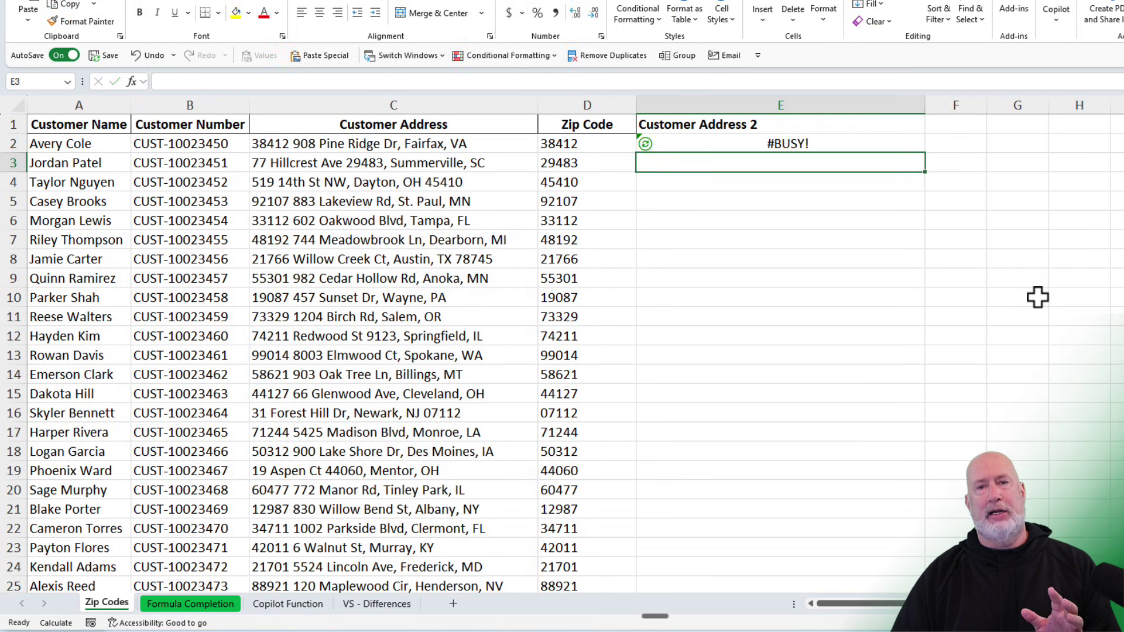
{"action": "left_click", "coordinate": [810, 141]}
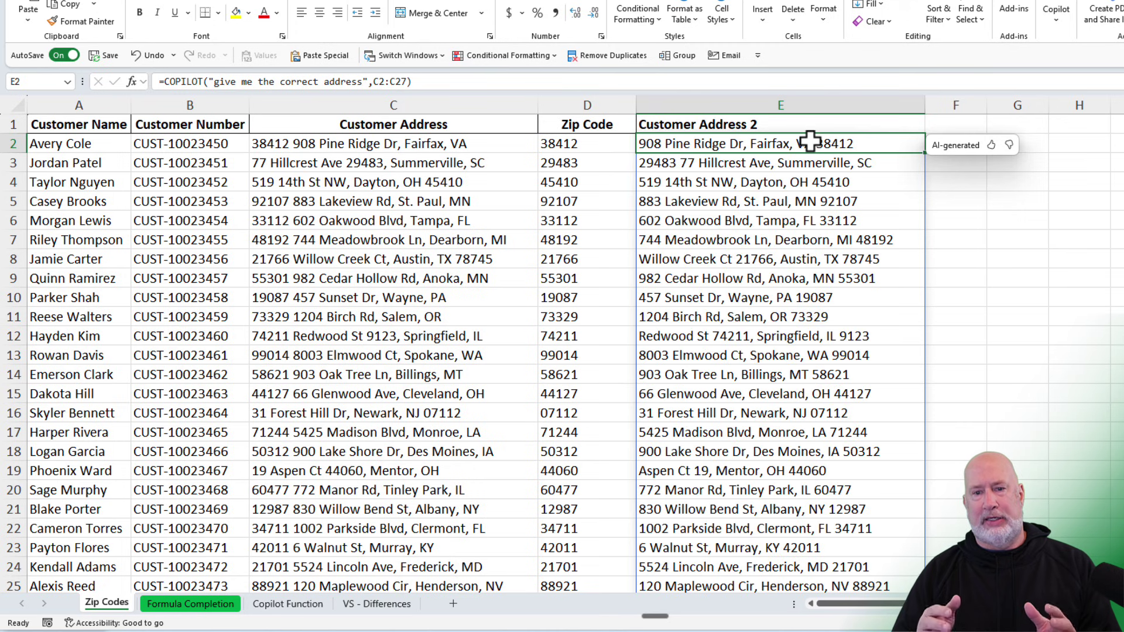
{"action": "scroll", "coordinate": [882, 328], "scroll_direction": "down", "scroll_amount": 2}
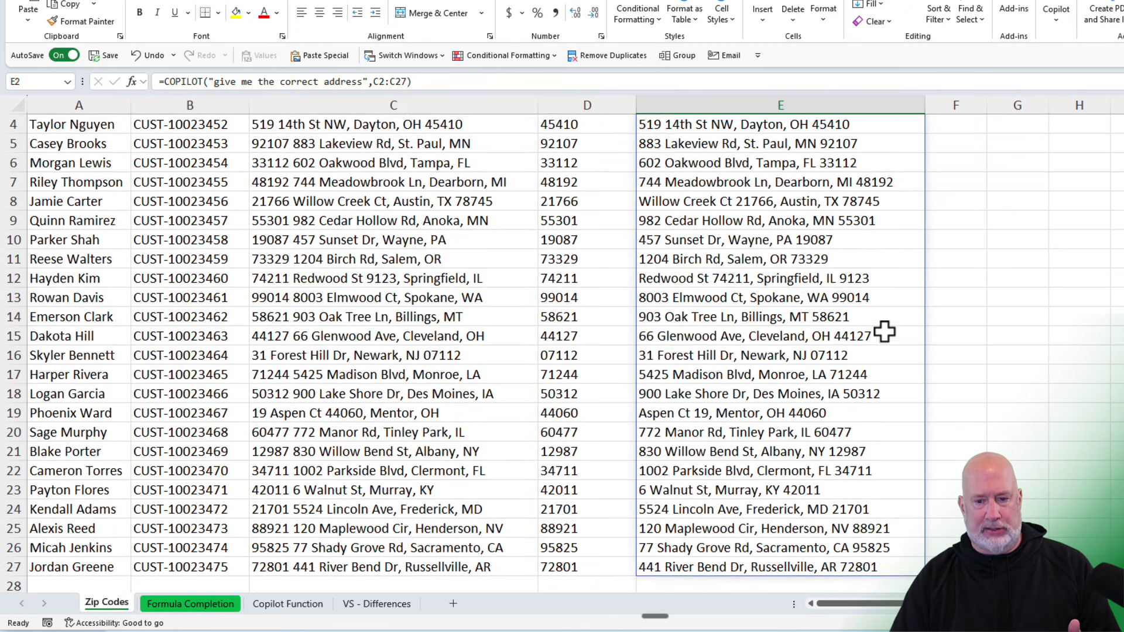
{"action": "scroll", "coordinate": [879, 356], "scroll_direction": "up", "scroll_amount": 2}
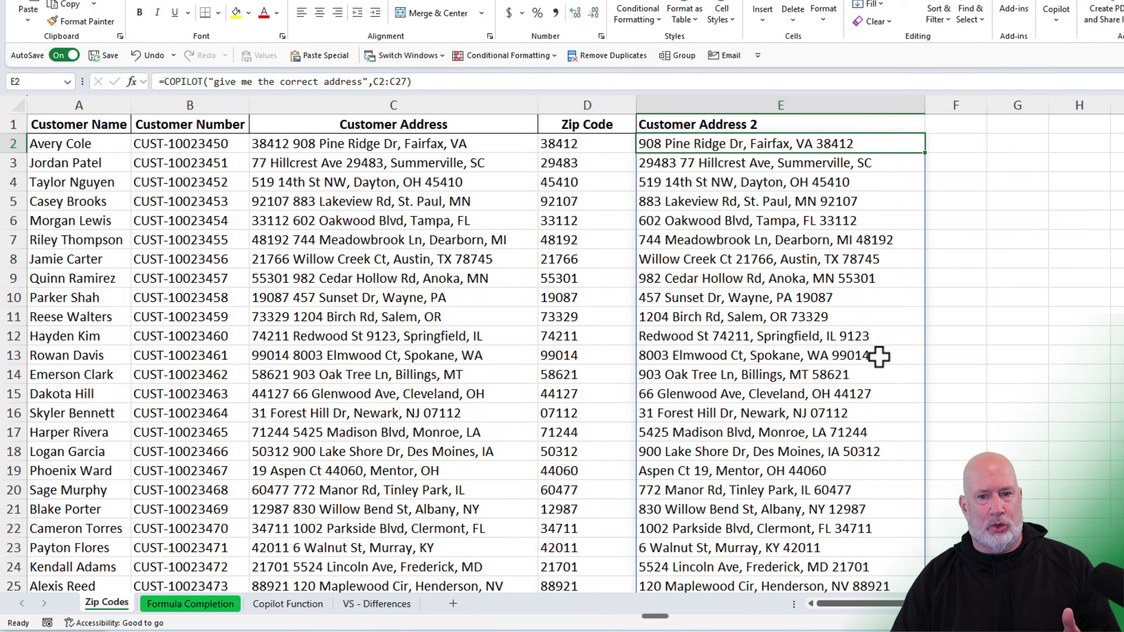
{"action": "left_click", "coordinate": [705, 169]}
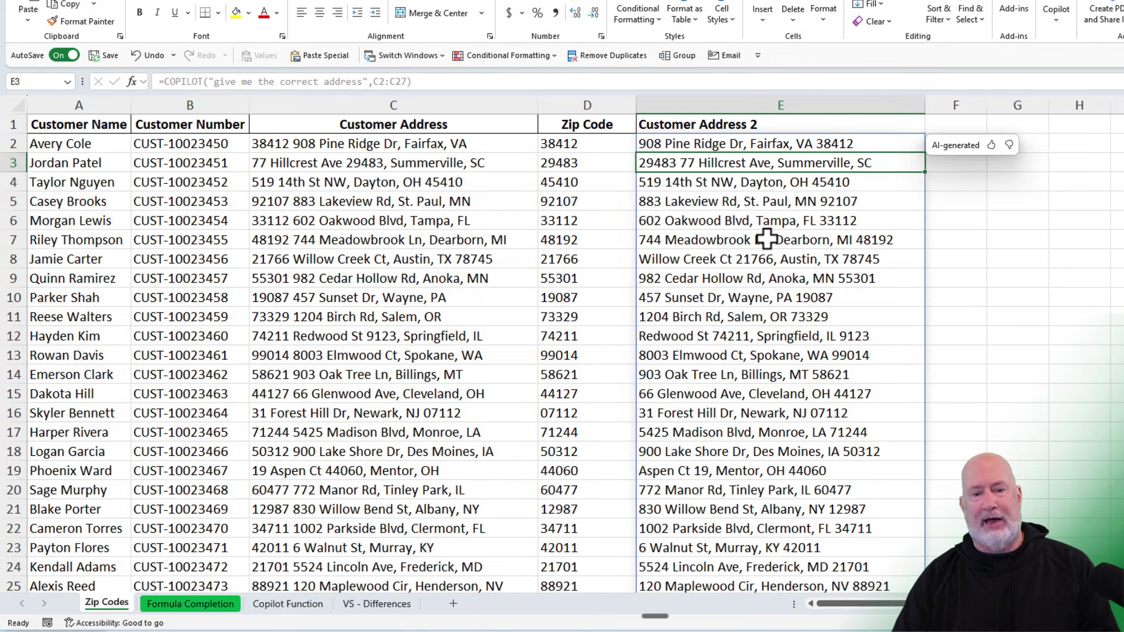
{"action": "scroll", "coordinate": [766, 239], "scroll_direction": "down", "scroll_amount": 2}
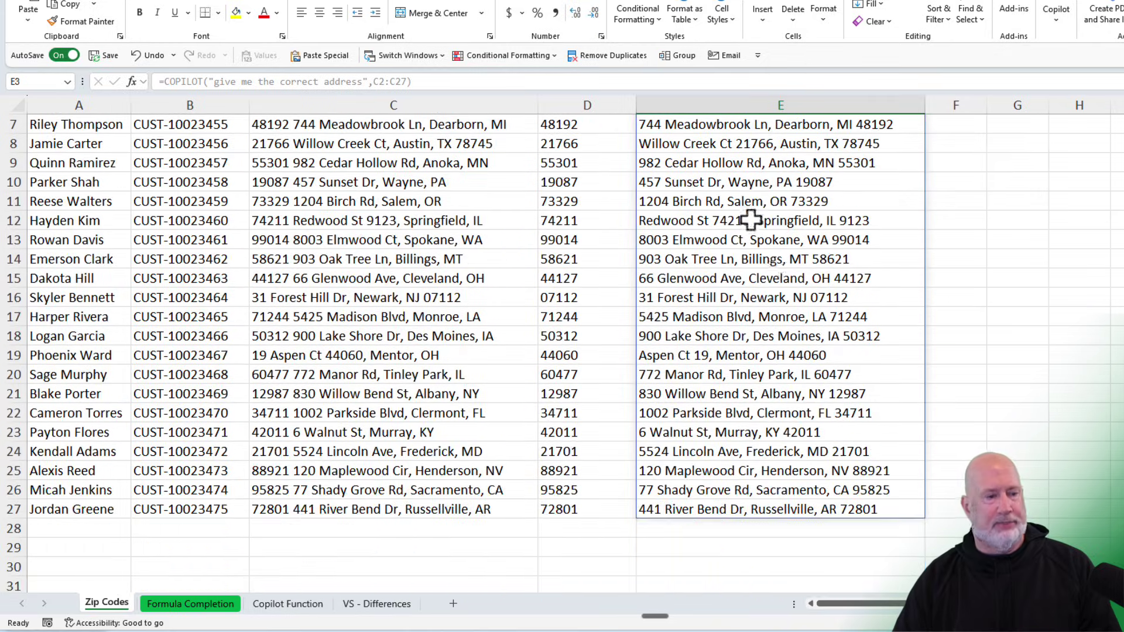